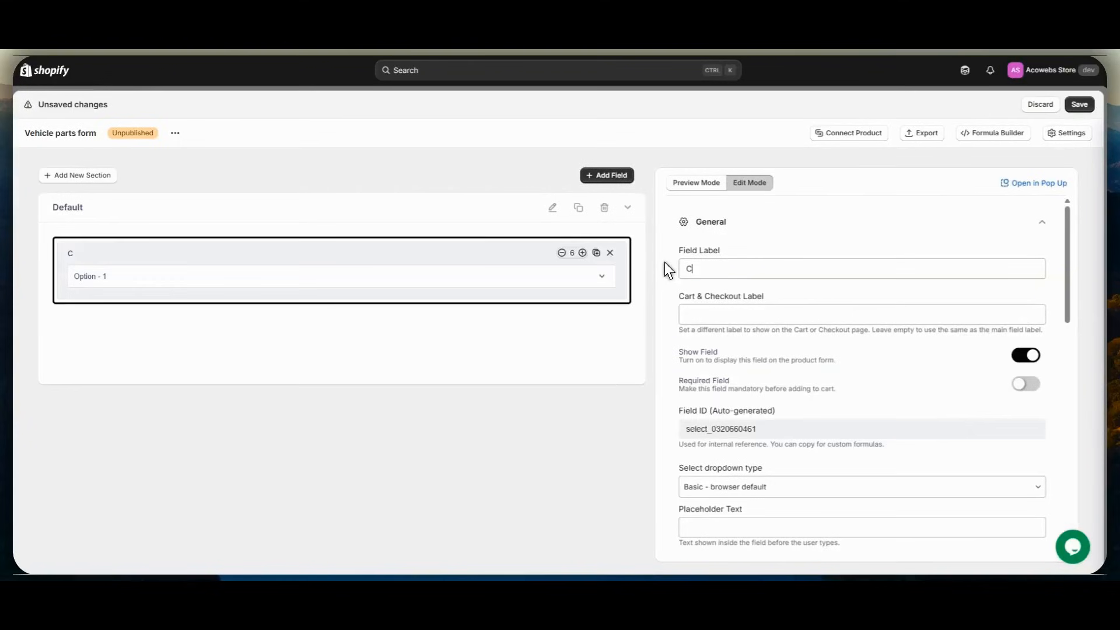
- Label the select field "Choose your vehicle brand"
type("hoose your vehicle")
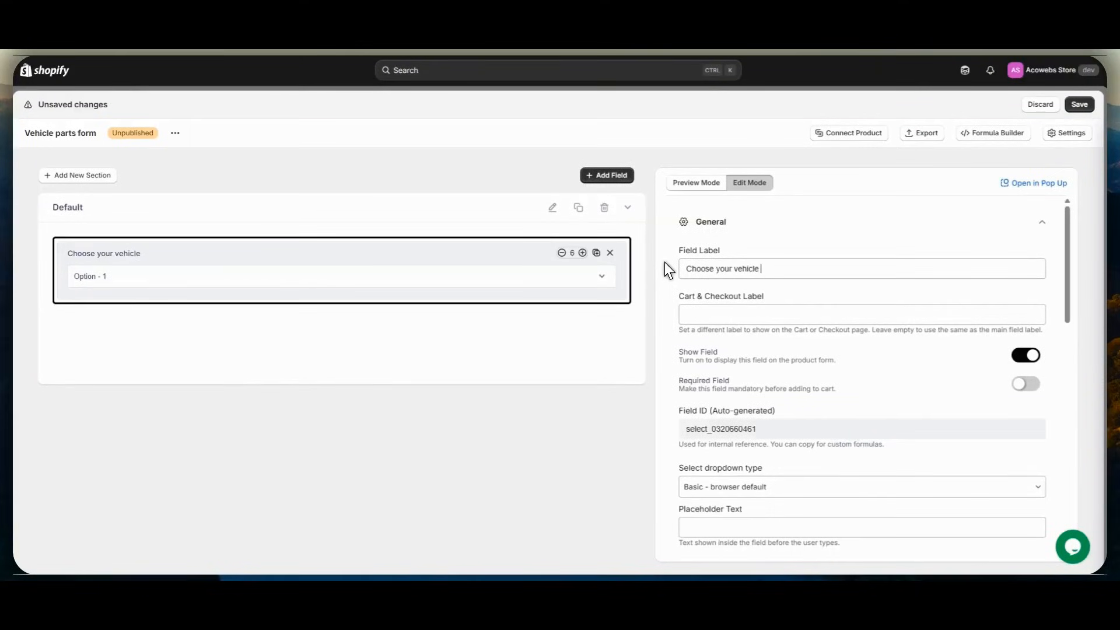
type(" brand")
- Remove Option - 2 and Option - 3 from the vehicle brand field's options
scroll(713, 257, "down", 10)
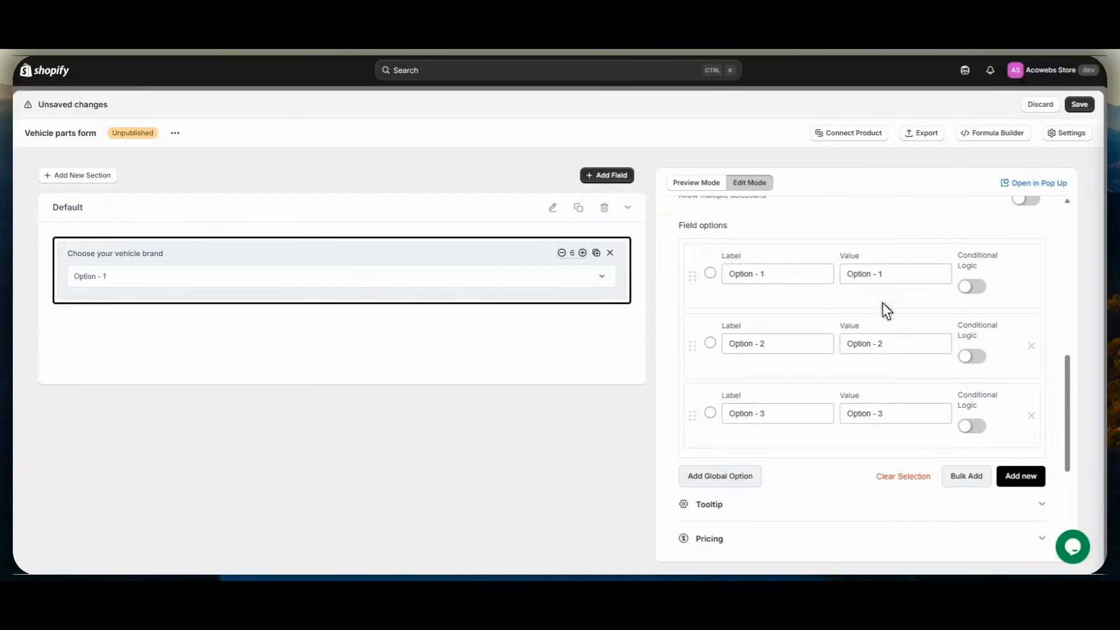
left_click(1031, 346)
left_click(1031, 346)
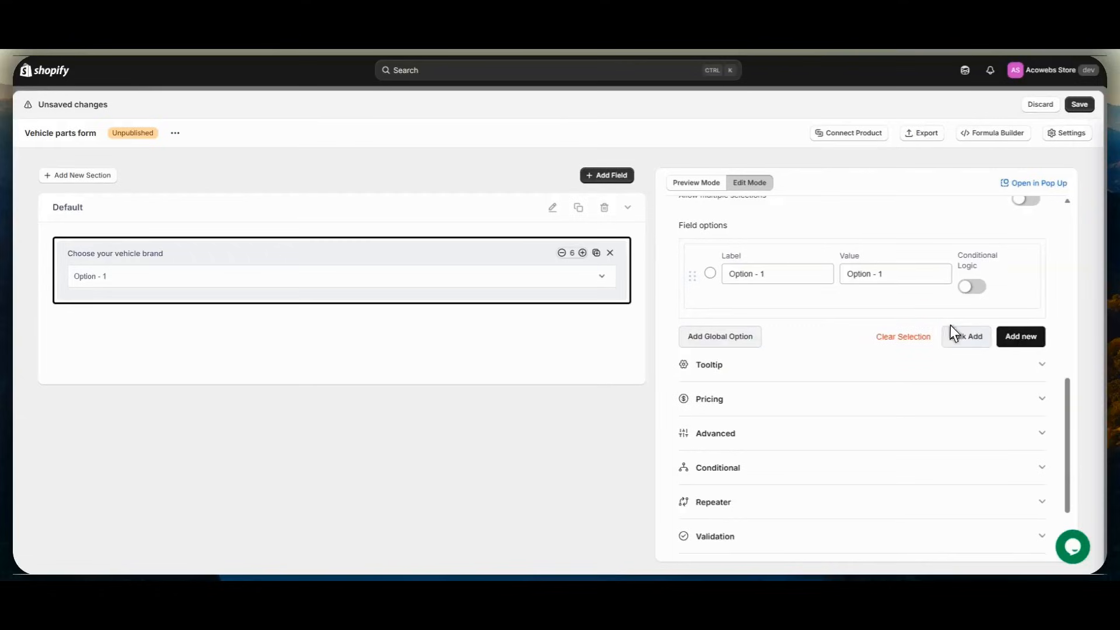
- Add the Vehicle brands global option to the vehicle brand field and remove the default Option - 1
left_click(716, 341)
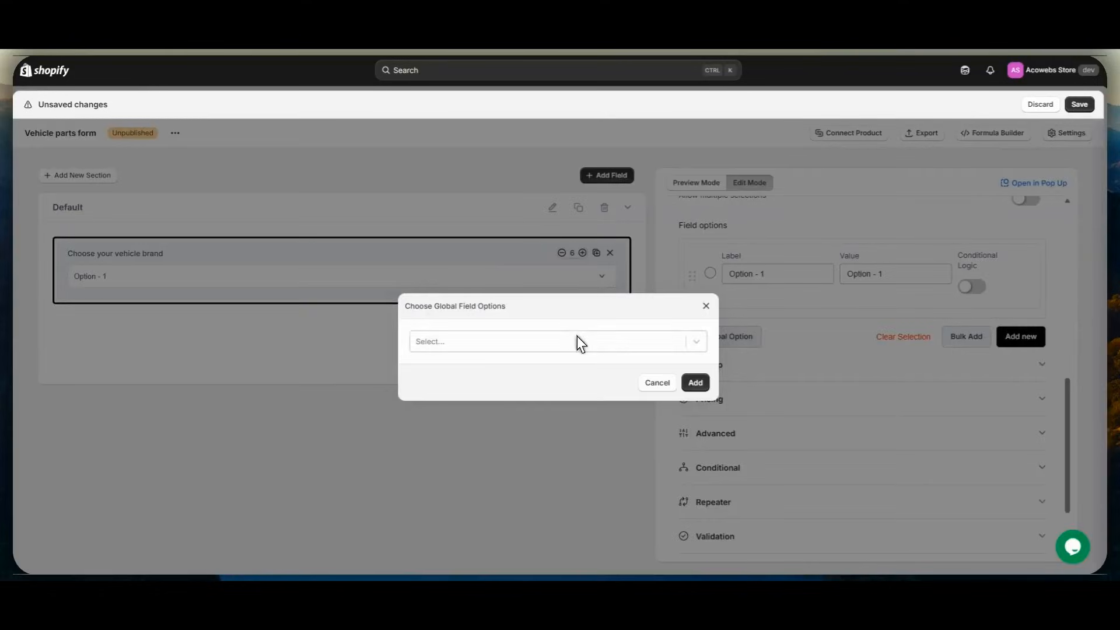
left_click(577, 339)
scroll(563, 403, "down", 5)
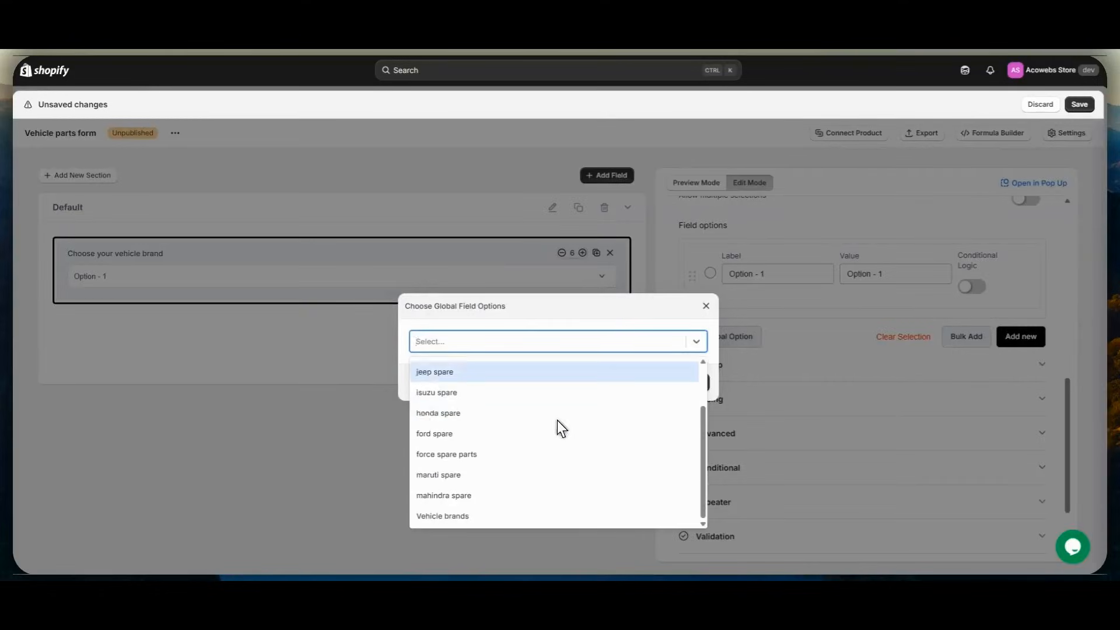
left_click(460, 514)
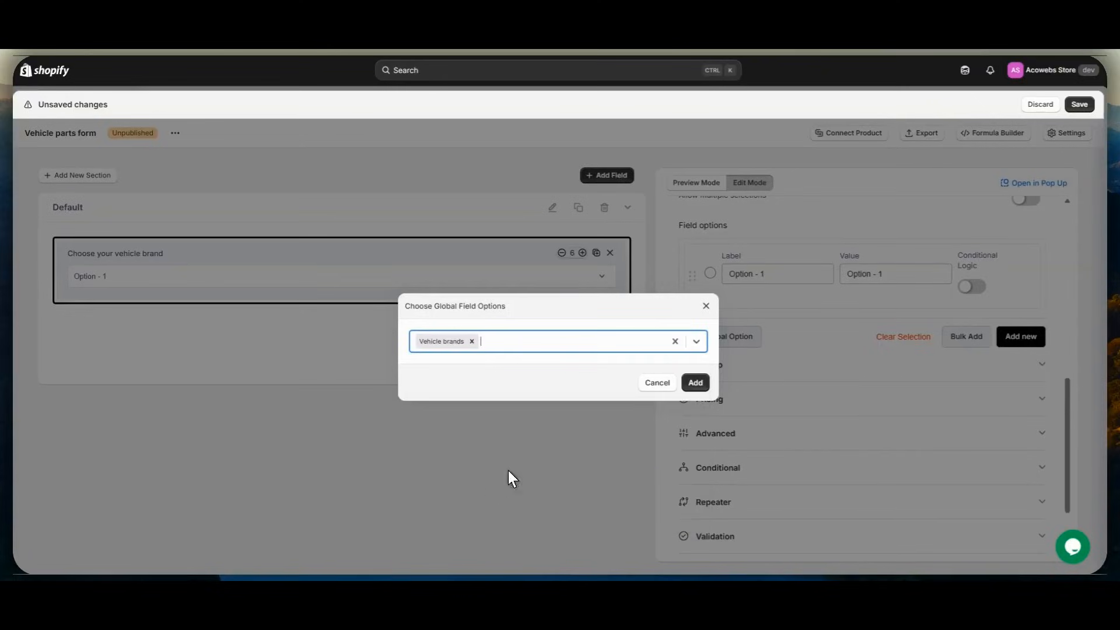
left_click(698, 380)
left_click_drag(694, 286, 697, 344)
left_click(1032, 351)
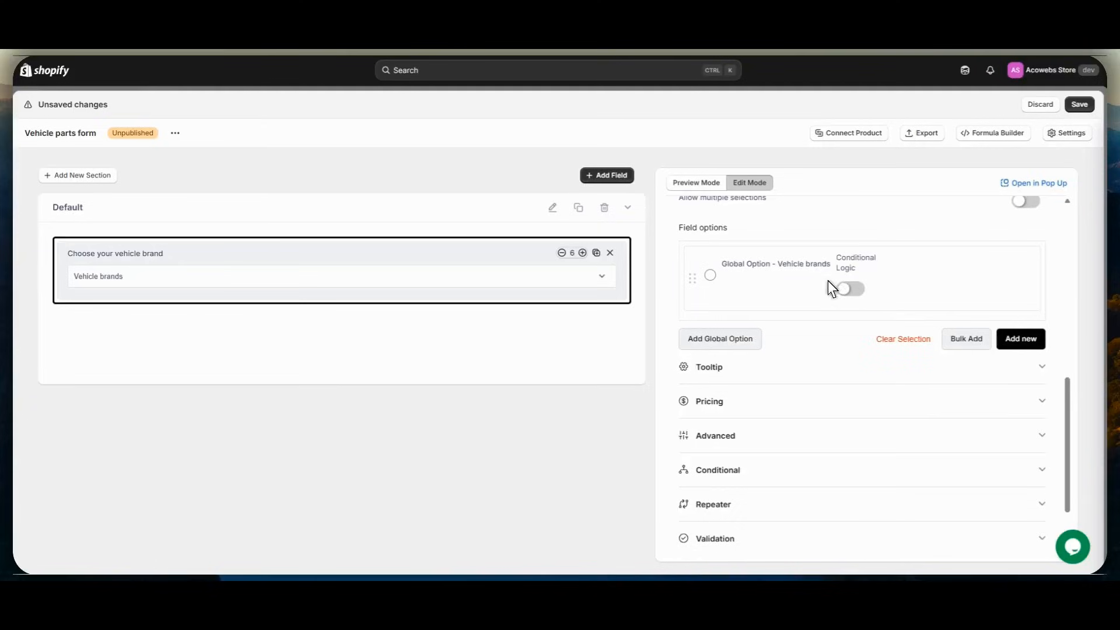
- Add a Checkbox Group field below the vehicle brand field and select it for editing
left_click(601, 181)
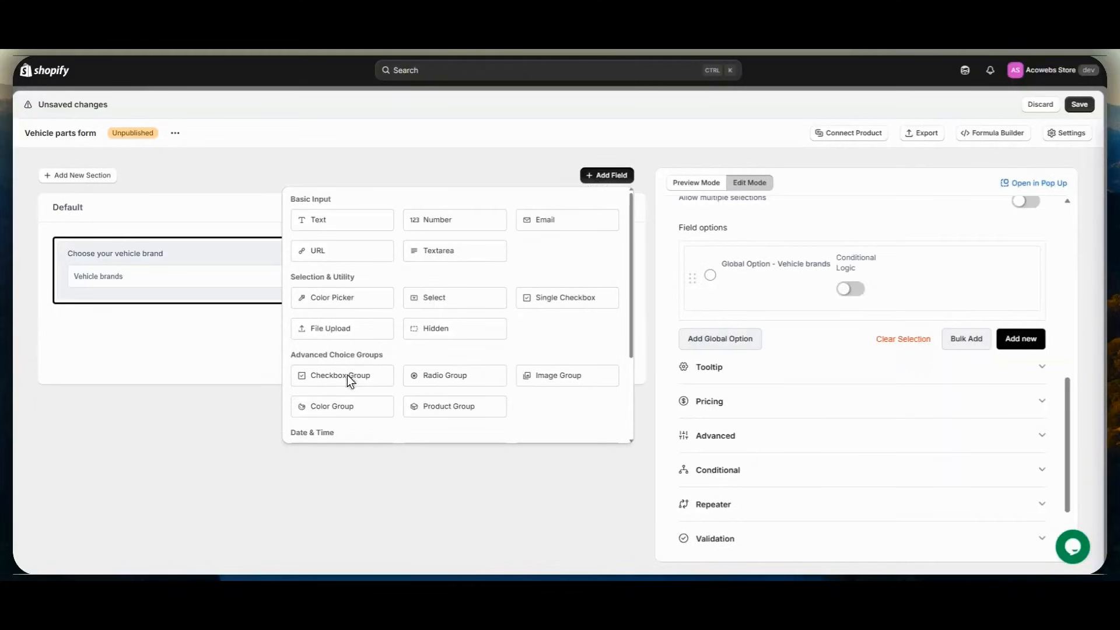
left_click_drag(348, 376, 197, 357)
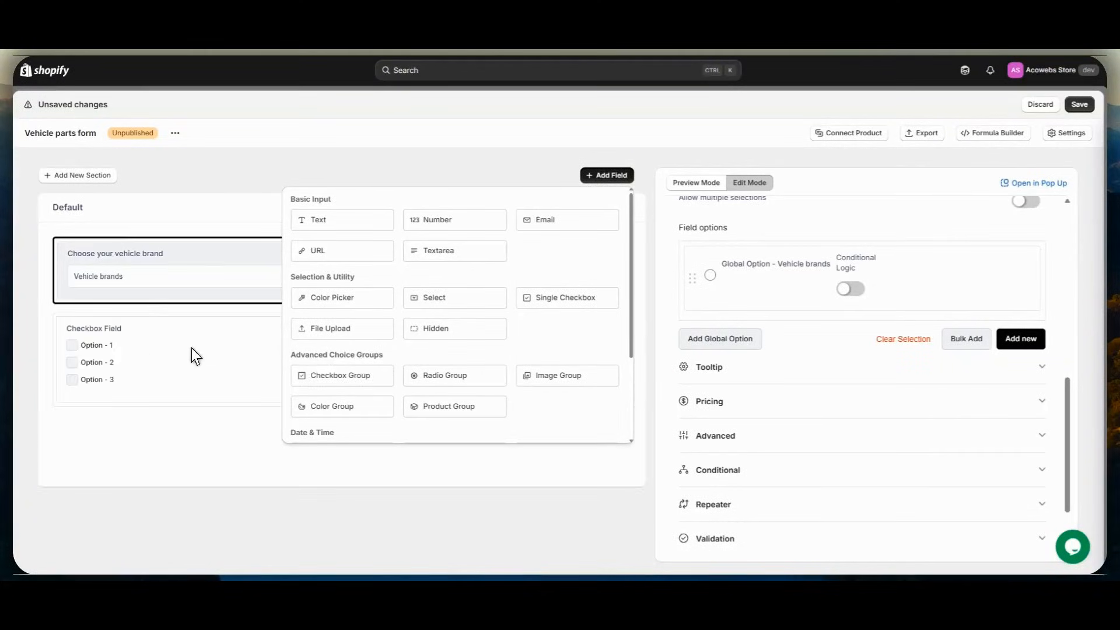
left_click(193, 354)
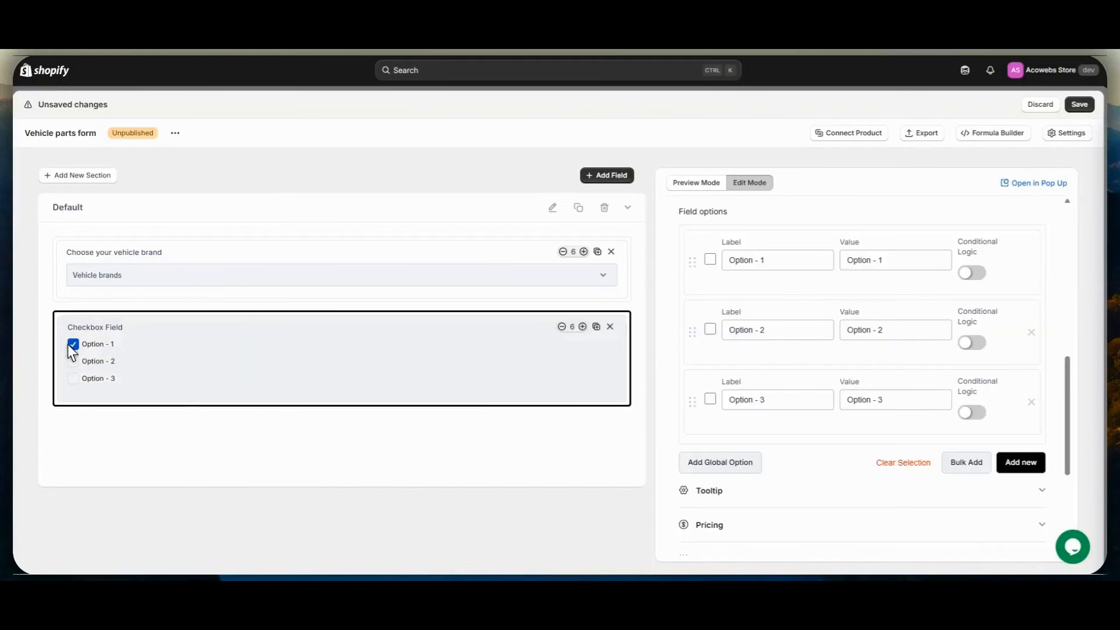
- Label the new checkbox field "Maruti suzuki parts"
scroll(741, 292, "up", 5)
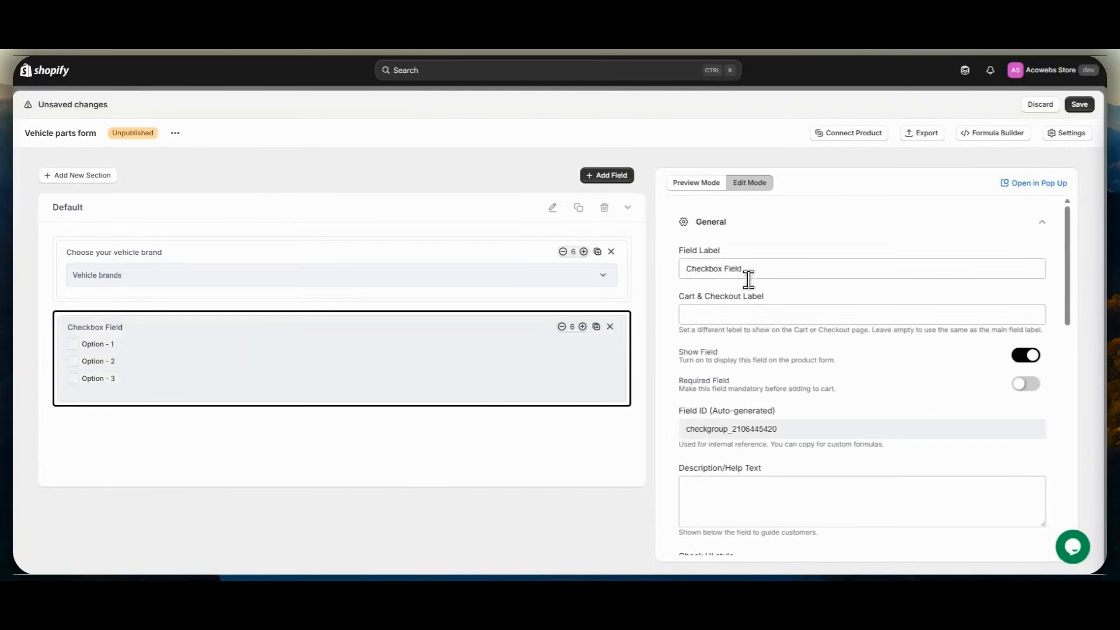
triple_click(681, 266)
type("Ma")
type("ruth")
type(" suzu")
type(" parts")
- Remove Option - 3 and Option - 2 from the Maruti suzuki parts field
scroll(716, 275, "down", 4)
scroll(719, 277, "down", 4)
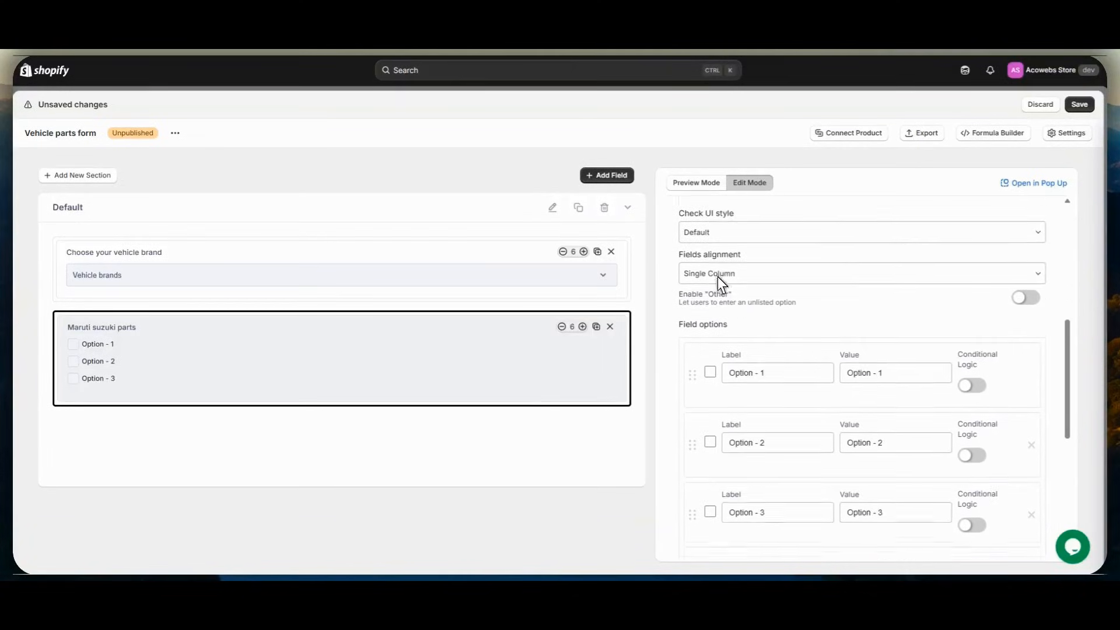
left_click(1033, 399)
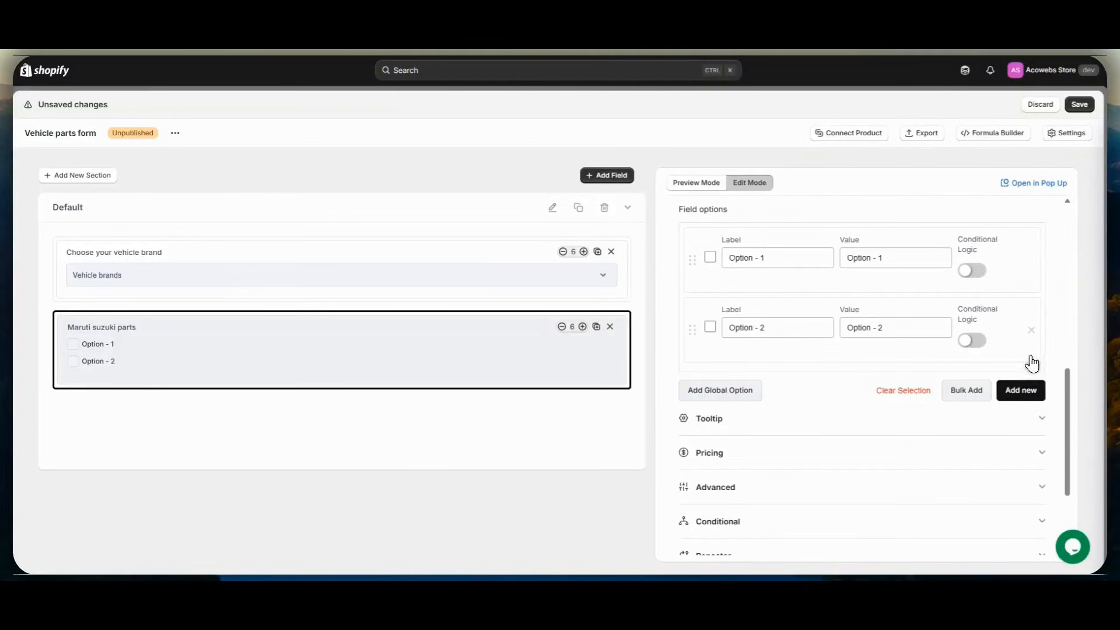
left_click(1031, 330)
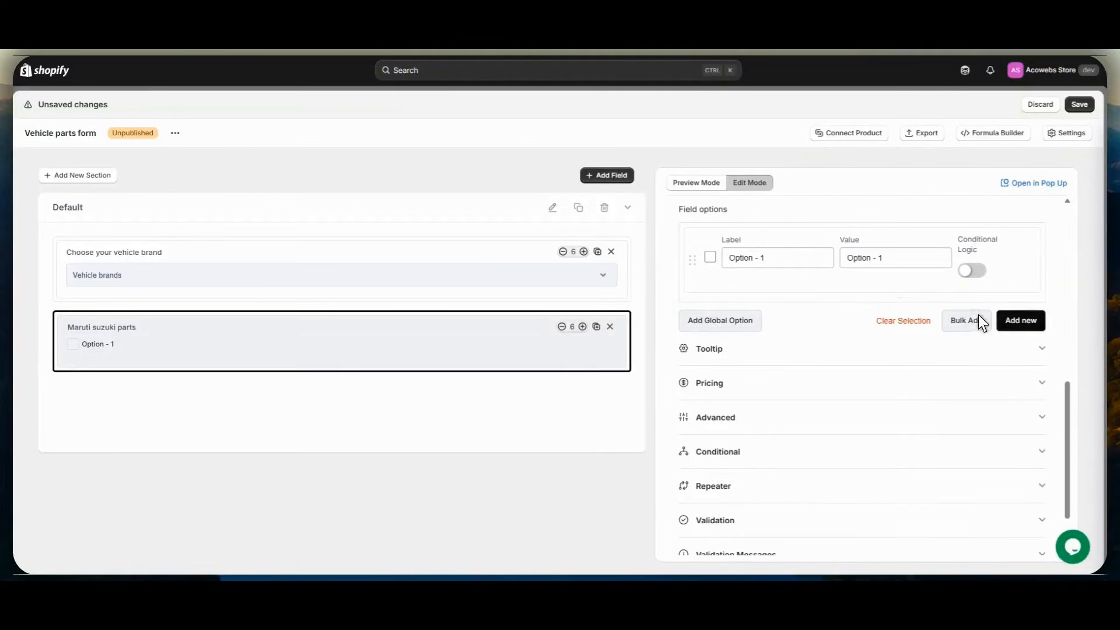
- Add the maruti spare global option to the Maruti suzuki parts field and remove the default Option - 1
left_click(723, 315)
left_click(600, 340)
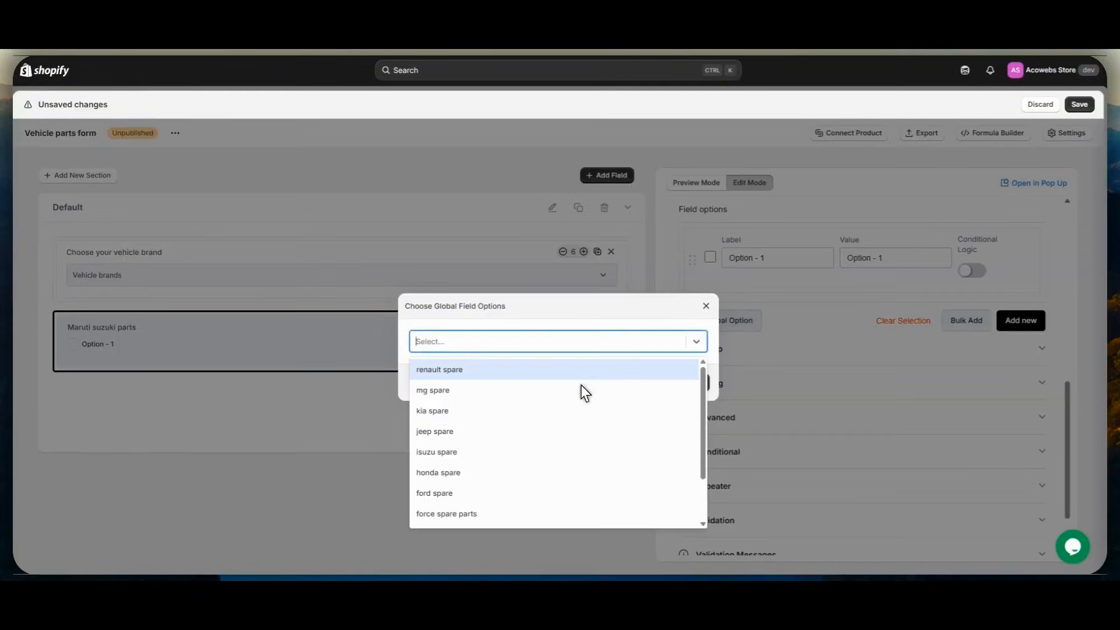
scroll(581, 385, "down", 2)
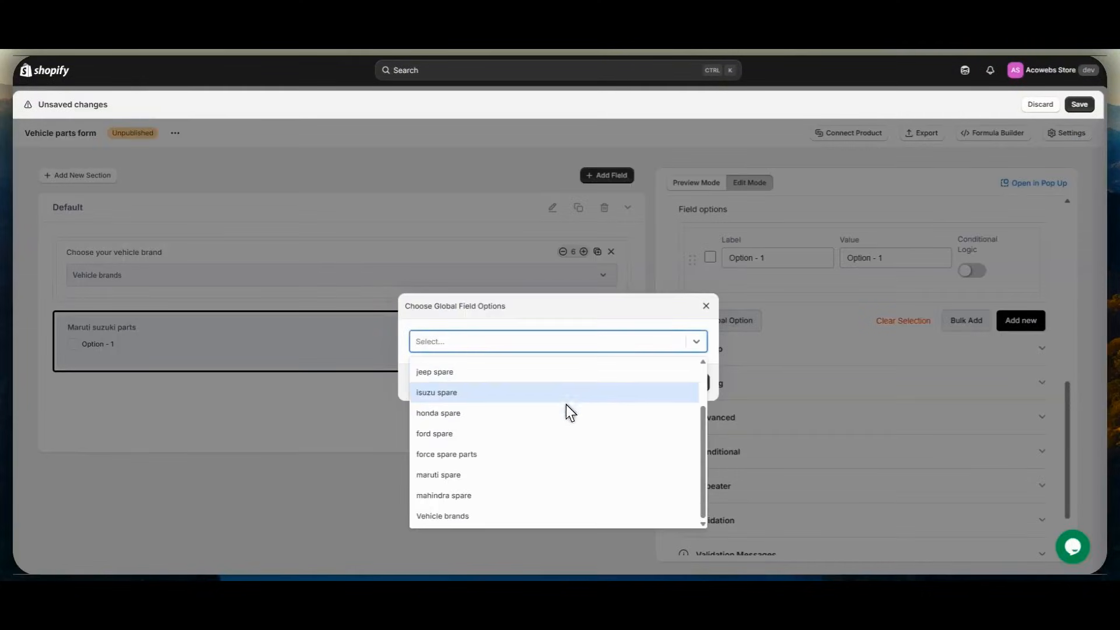
left_click(439, 474)
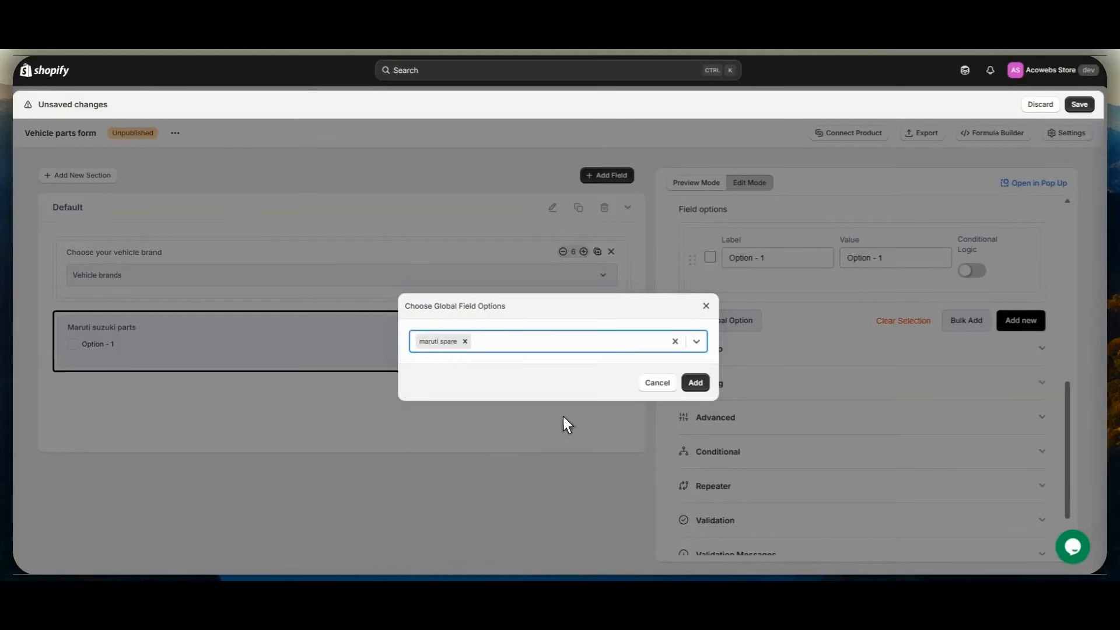
left_click(700, 382)
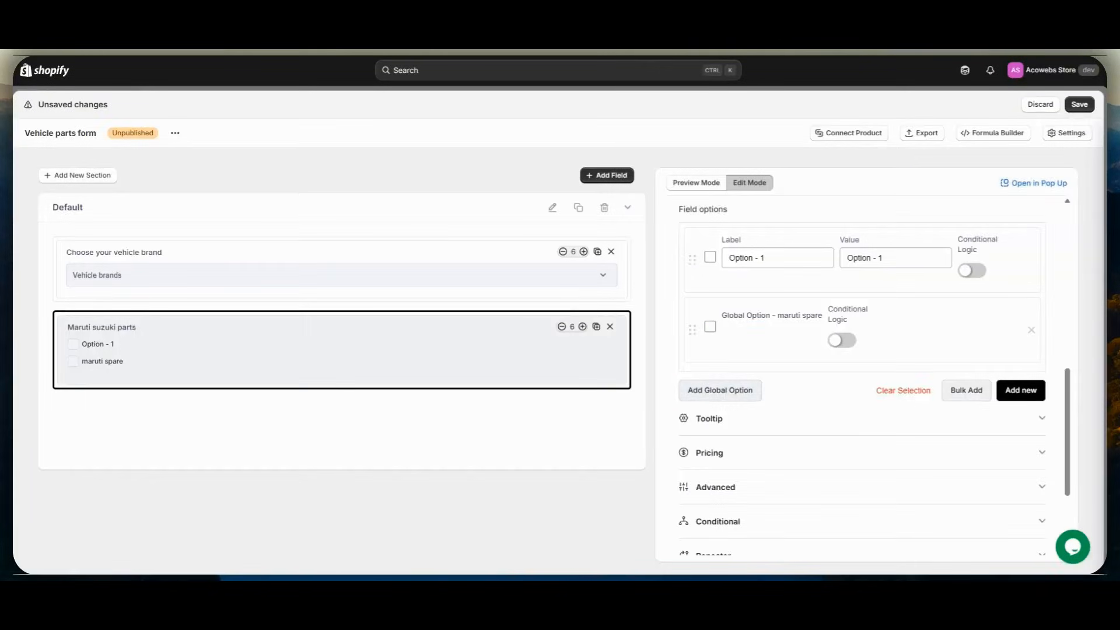
left_click_drag(693, 260, 694, 341)
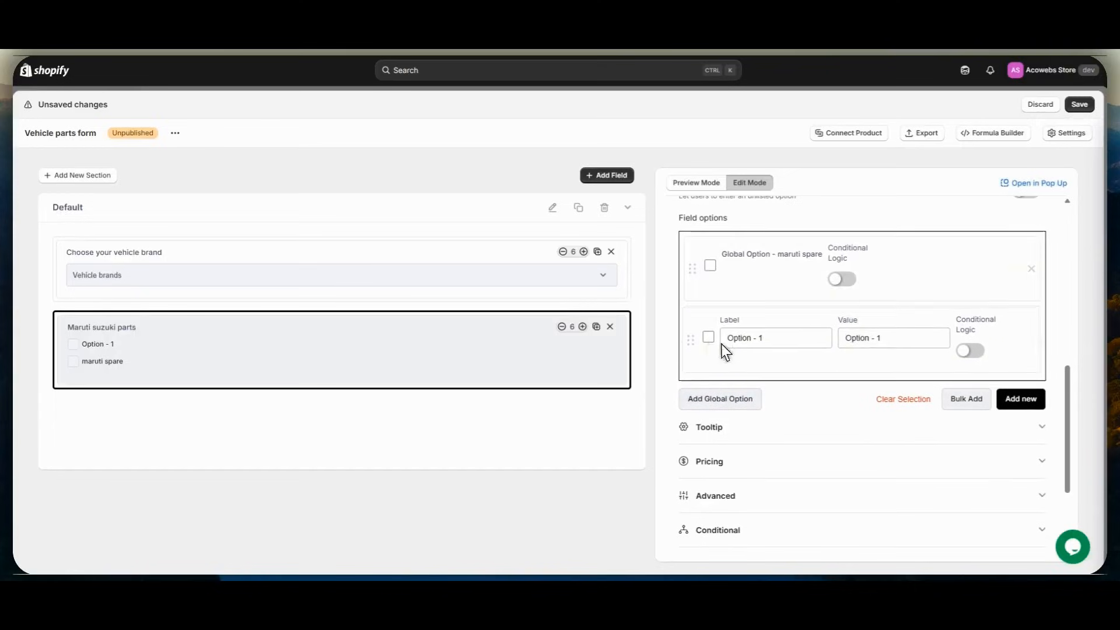
left_click(1032, 343)
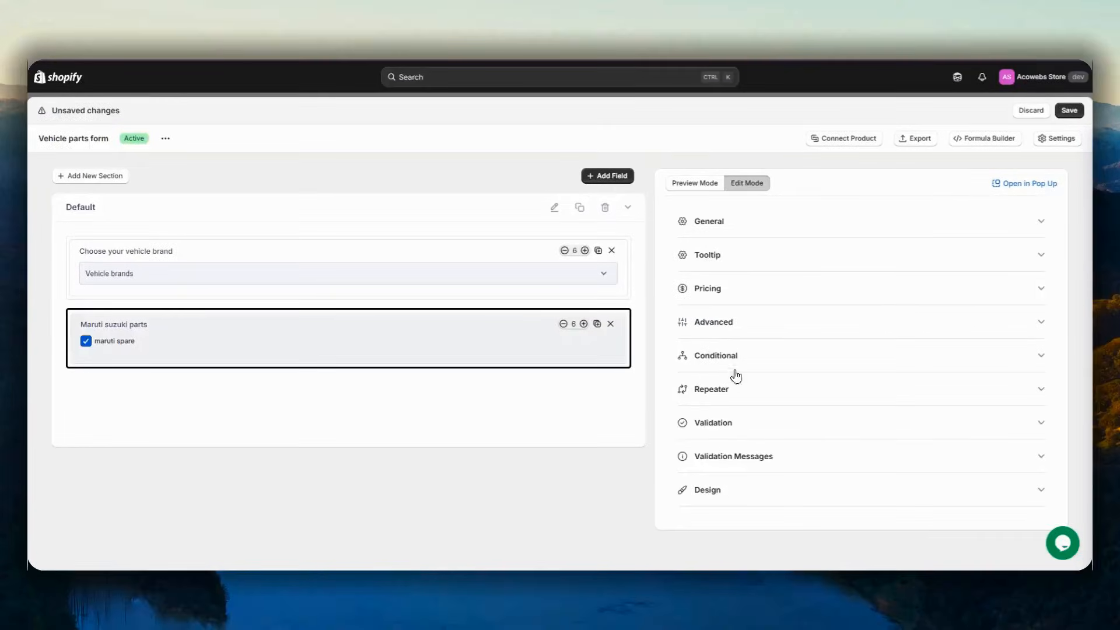
- Enable conditional logic on the Maruti suzuki parts field, showing it if "Choose your vehicle brand" Is Maruti Suzuki
left_click(767, 361)
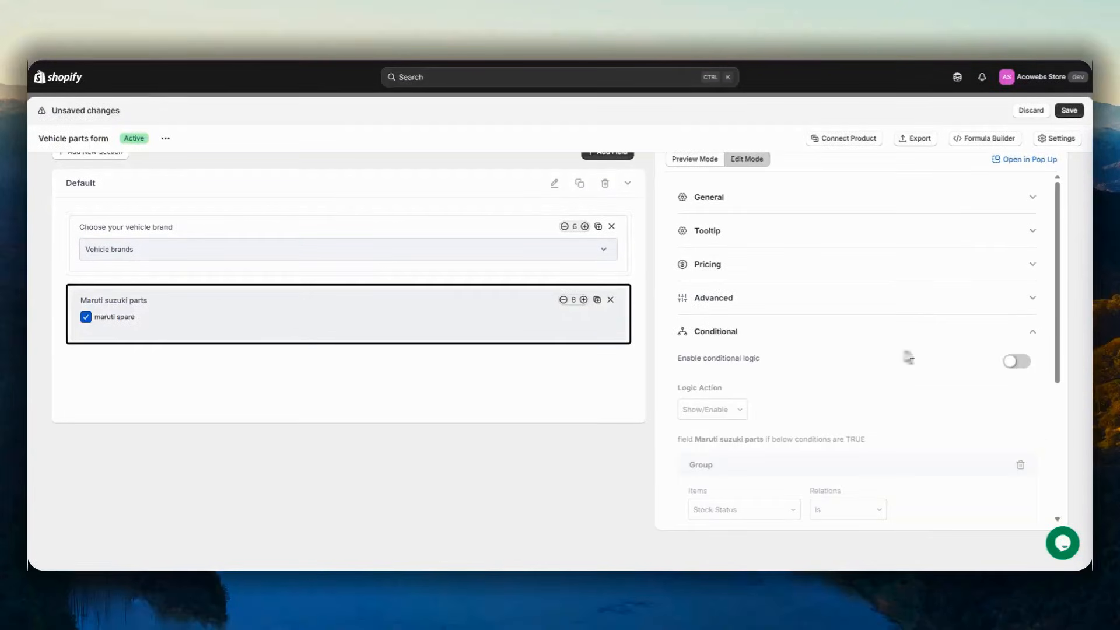
left_click(1019, 363)
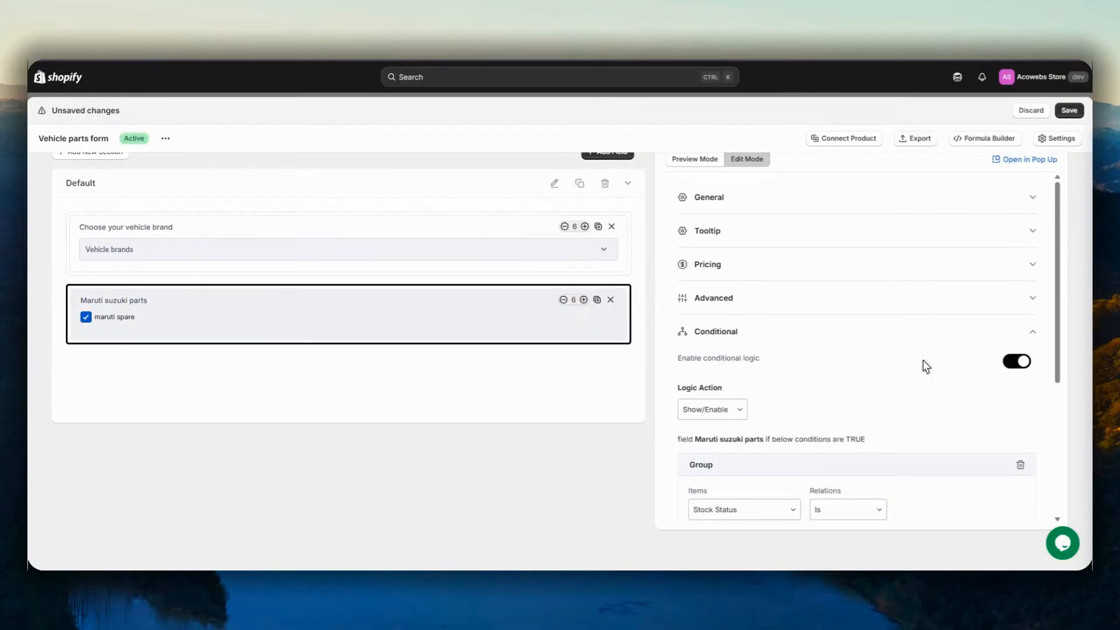
scroll(910, 362, "down", 3)
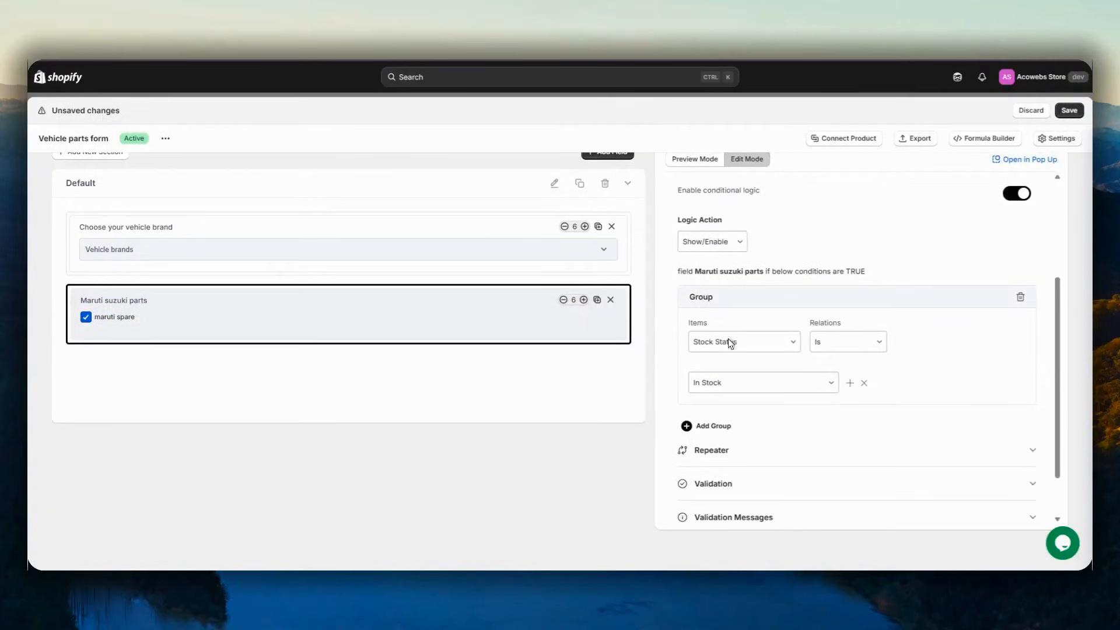
left_click(729, 339)
scroll(726, 409, "down", 5)
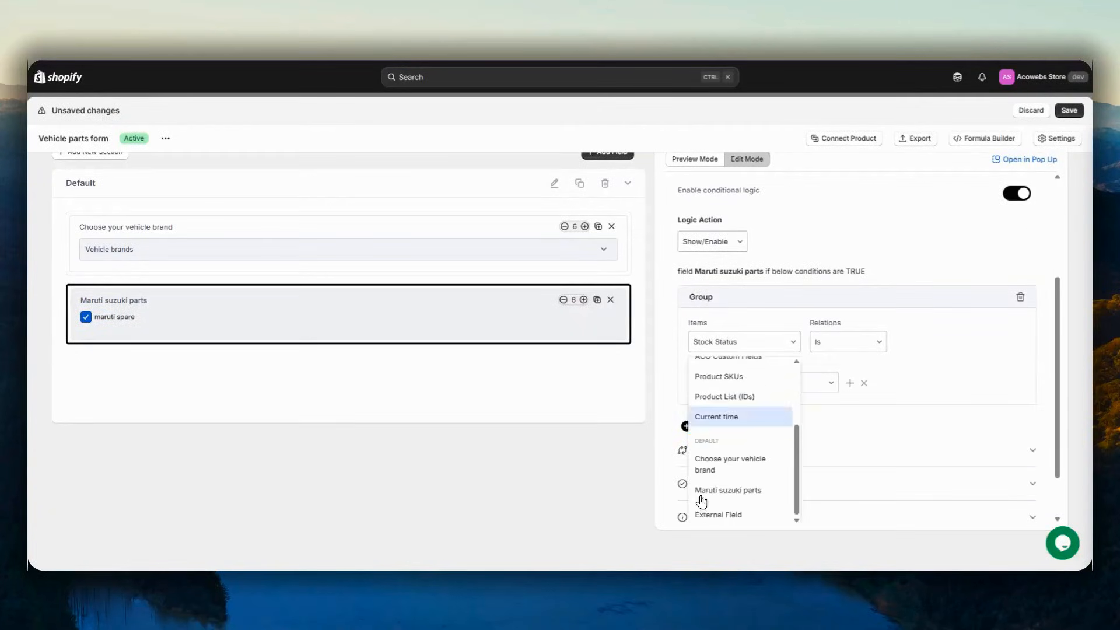
left_click(707, 464)
left_click(851, 343)
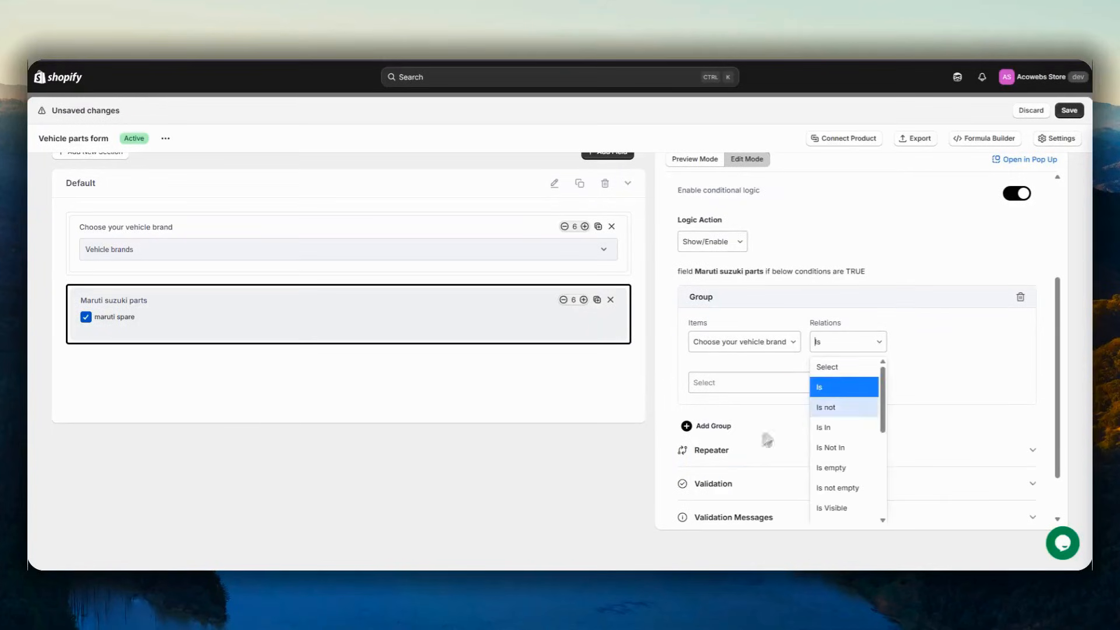
left_click(753, 388)
left_click(763, 385)
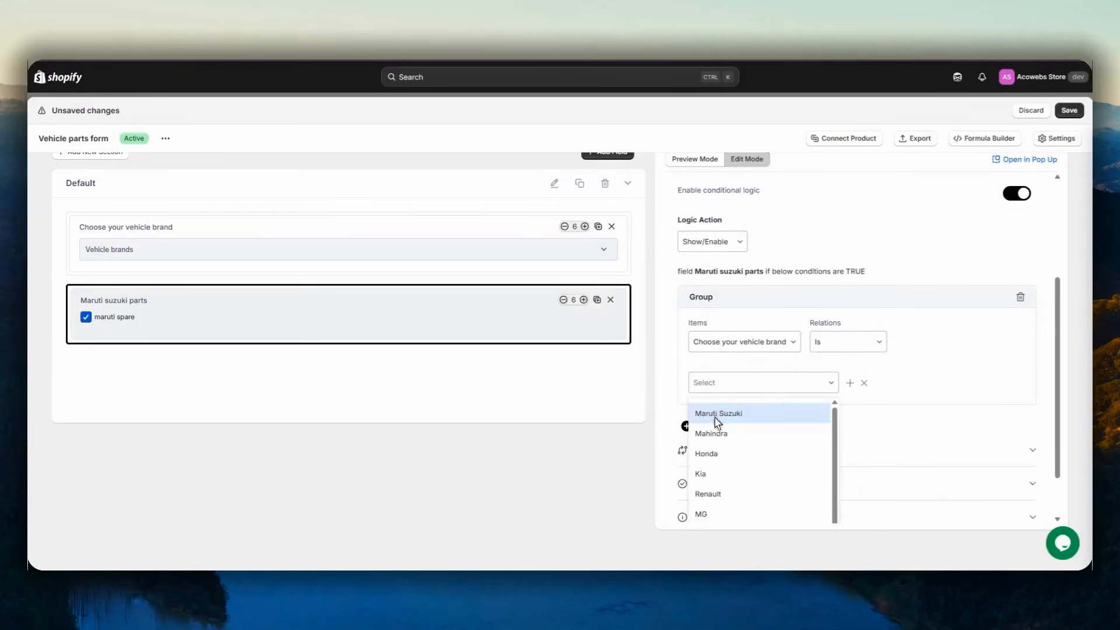
left_click(718, 414)
scroll(748, 369, "up", 3)
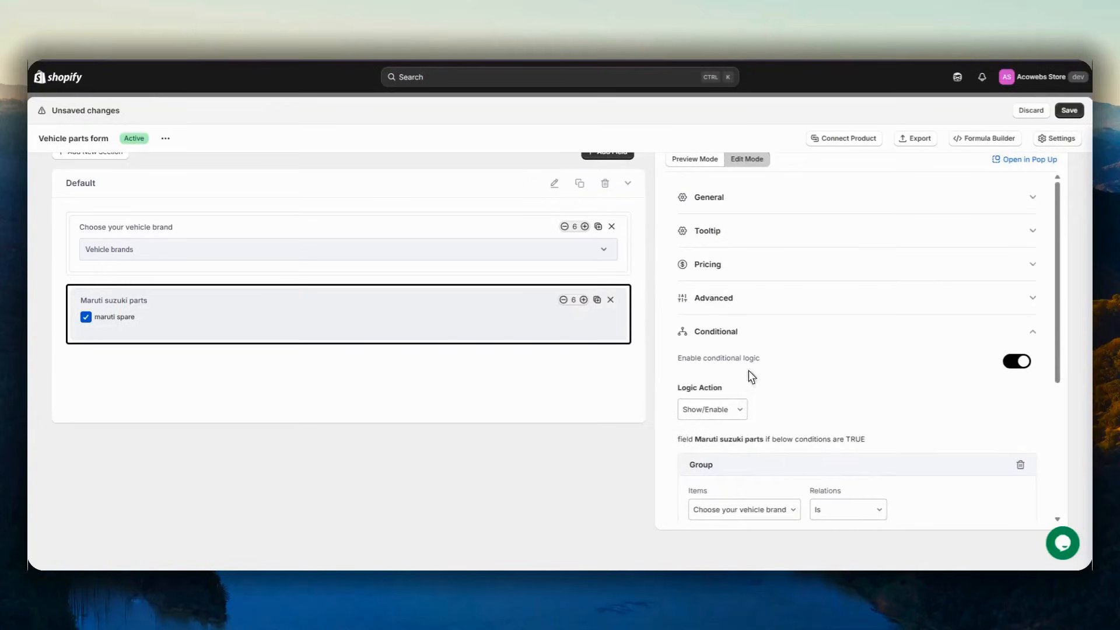
left_click(730, 337)
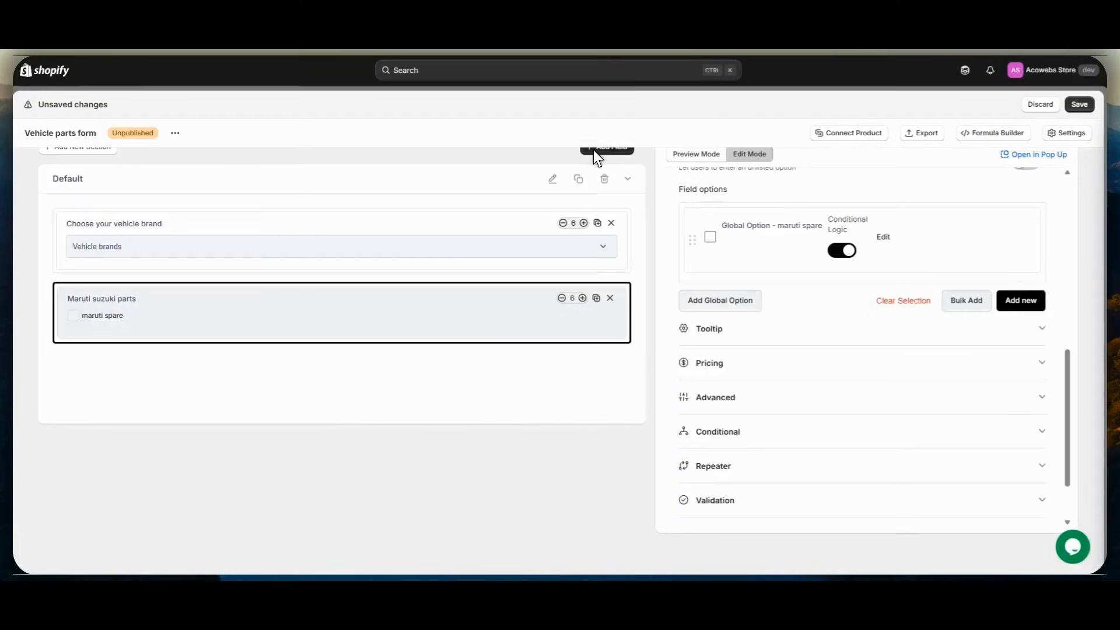
- Add another Checkbox Group field below the Maruti suzuki parts field and select it for editing
left_click(598, 176)
left_click(300, 353)
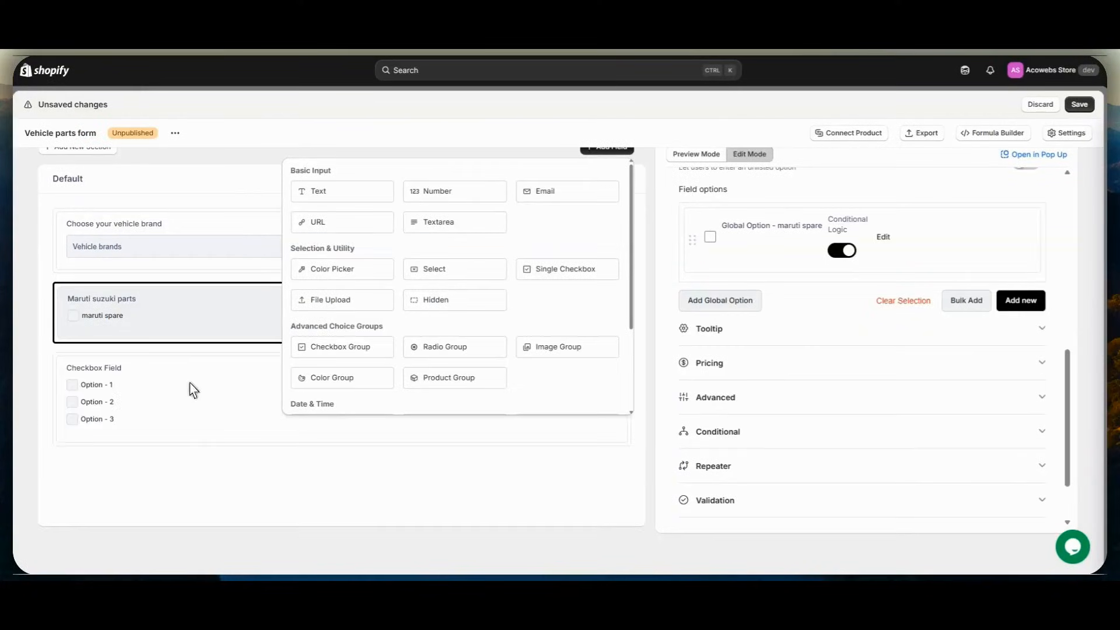
left_click(191, 382)
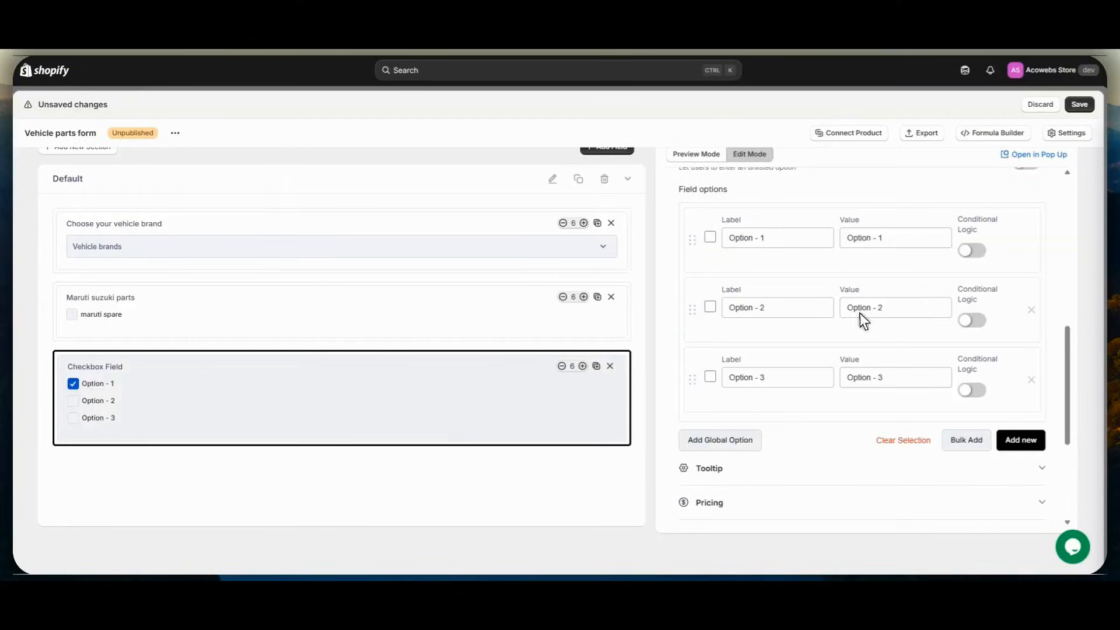
- Label the second checkbox field "Ford spare parts"
scroll(860, 312, "up", 10)
left_click_drag(736, 239, 677, 240)
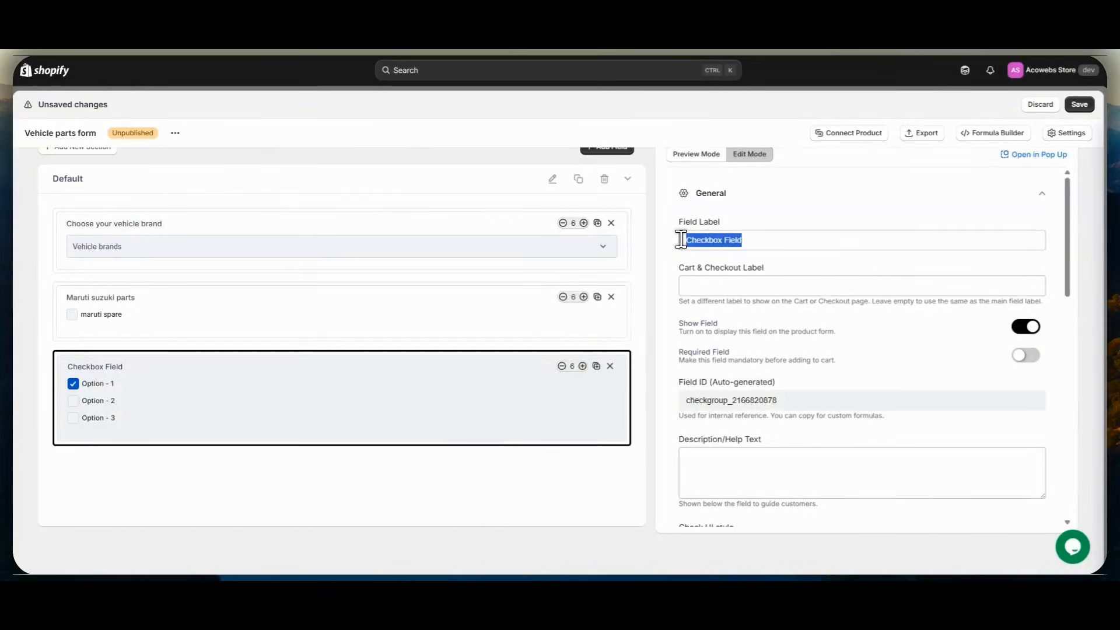
type("Ford")
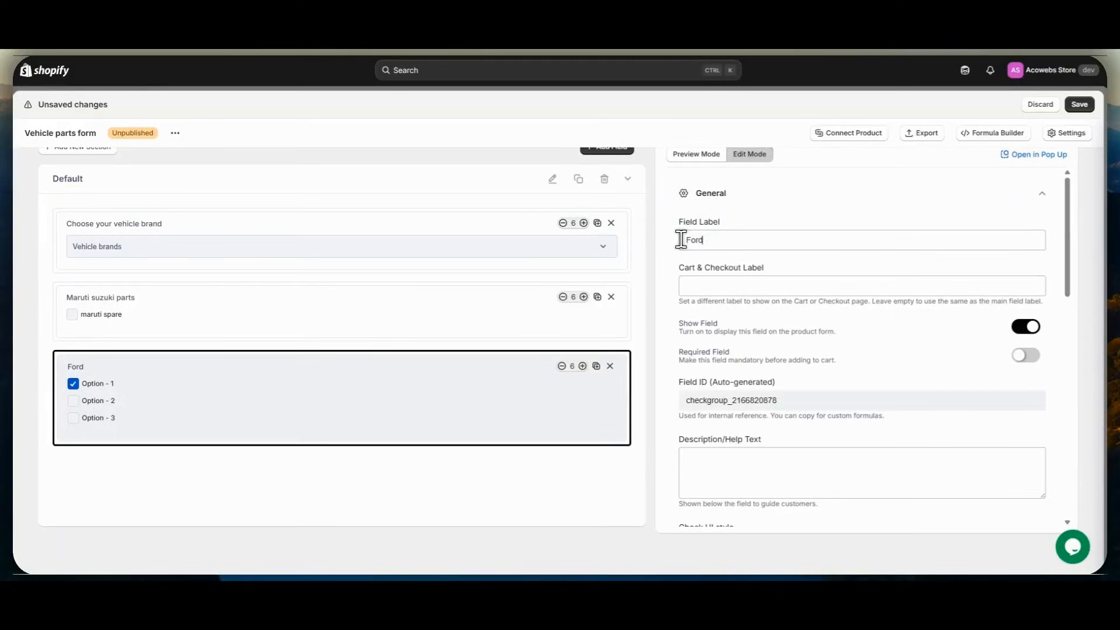
type(" spare parts")
- Remove Option - 2 and Option - 3 from the Ford spare parts field
scroll(706, 236, "down", 5)
scroll(723, 237, "down", 3)
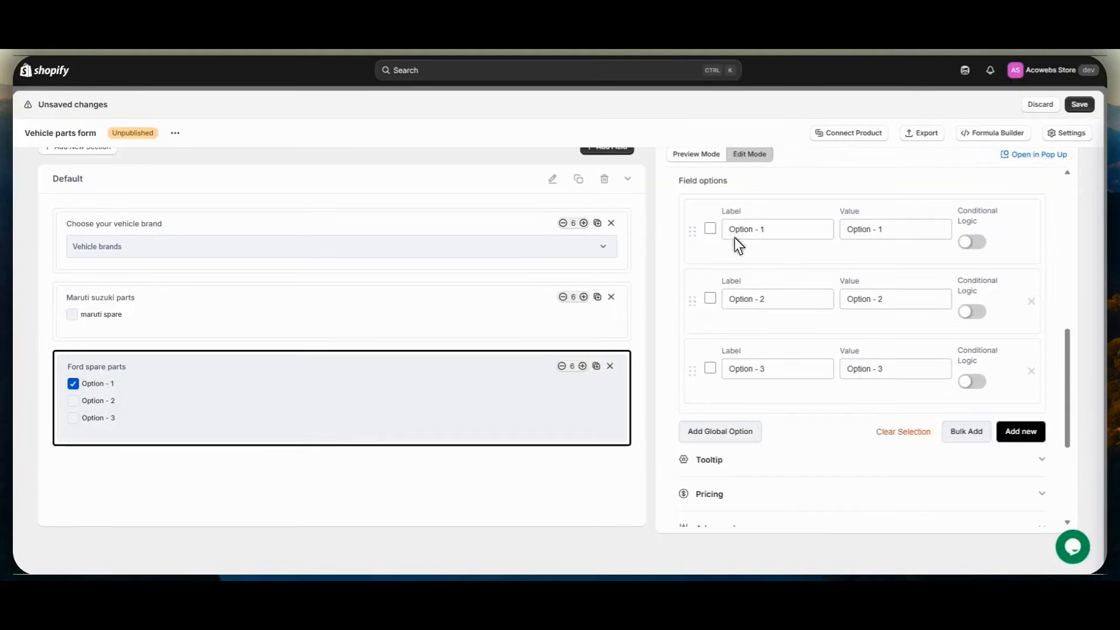
left_click(1031, 302)
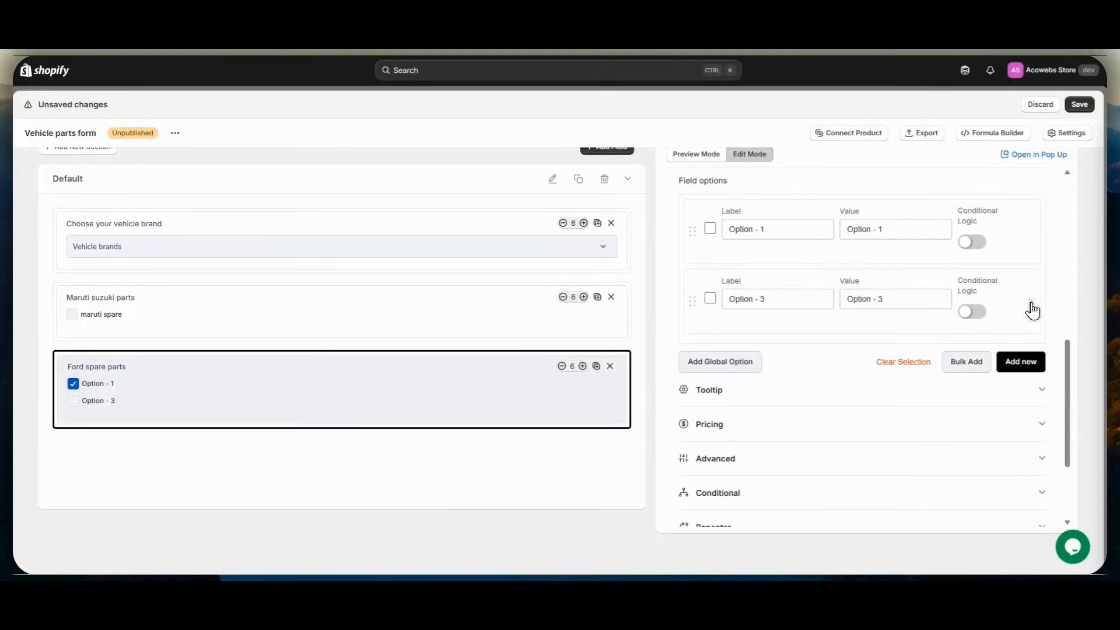
left_click(1031, 301)
- Add the global option "ford spare" to the Ford spare parts field and remove Option - 1
left_click(731, 291)
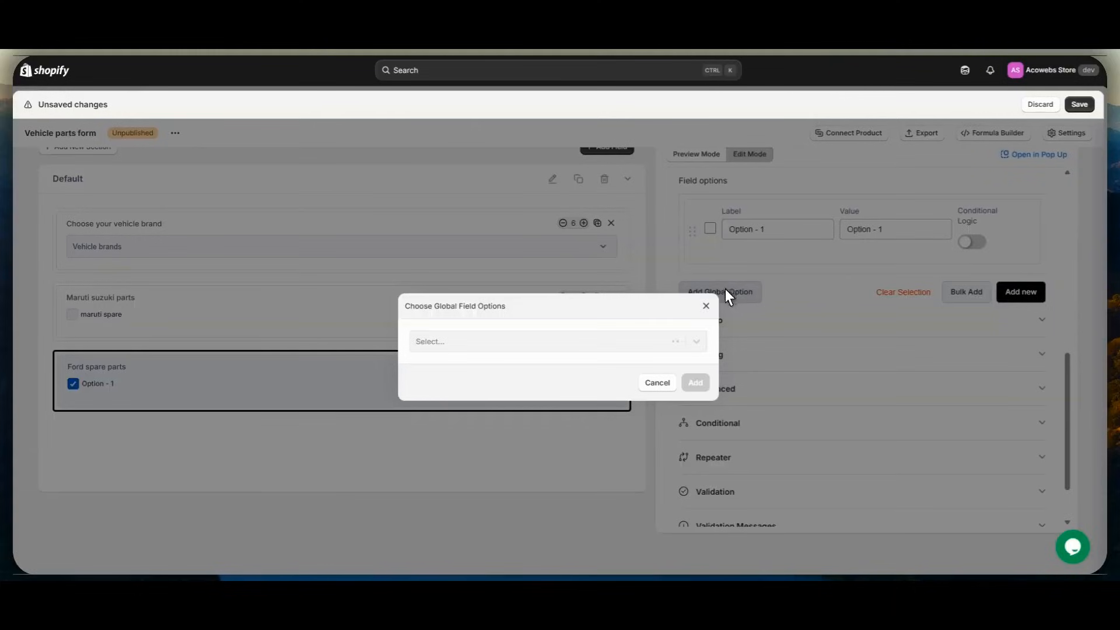
left_click(611, 336)
type("f")
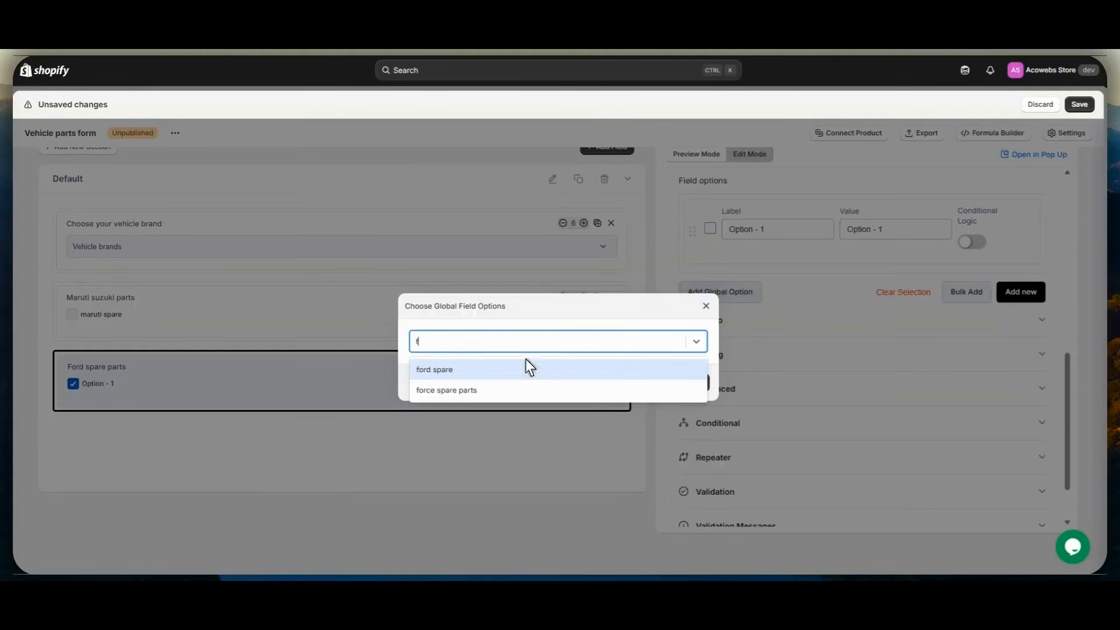
left_click(493, 369)
left_click(695, 383)
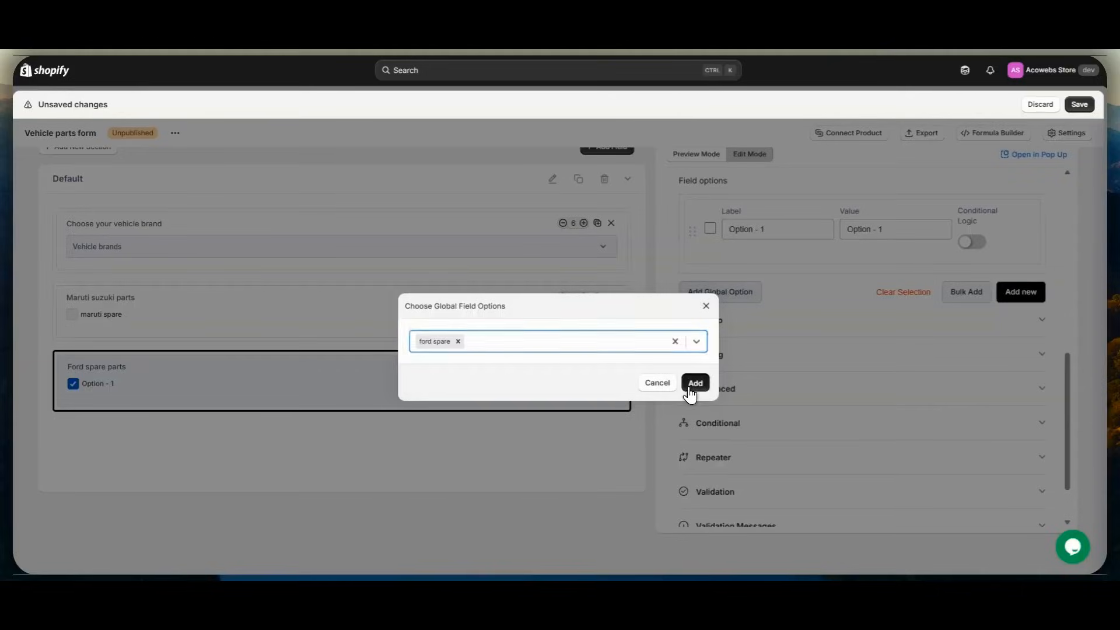
left_click_drag(692, 232, 702, 286)
left_click(1032, 310)
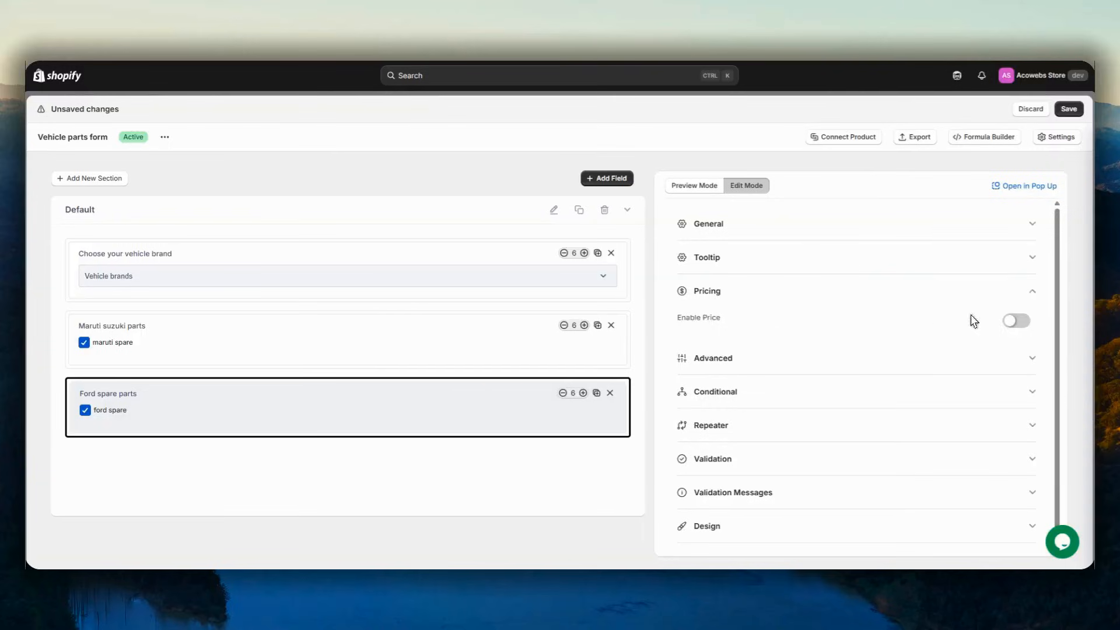
- Enable pricing on the Ford spare parts field and highlight the note on where global option prices are set
left_click(1007, 318)
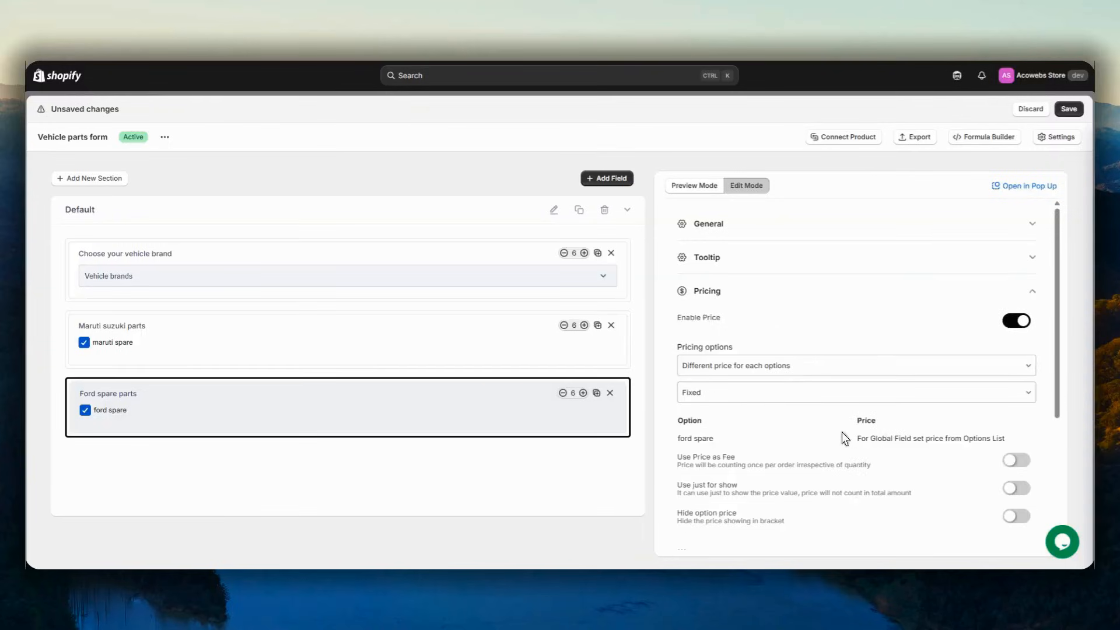
left_click_drag(864, 443, 1006, 441)
left_click(665, 224)
left_click(751, 291)
- Enable conditional logic on the Ford spare parts field, showing it if "Choose your vehicle brand" Is Ford
left_click(729, 360)
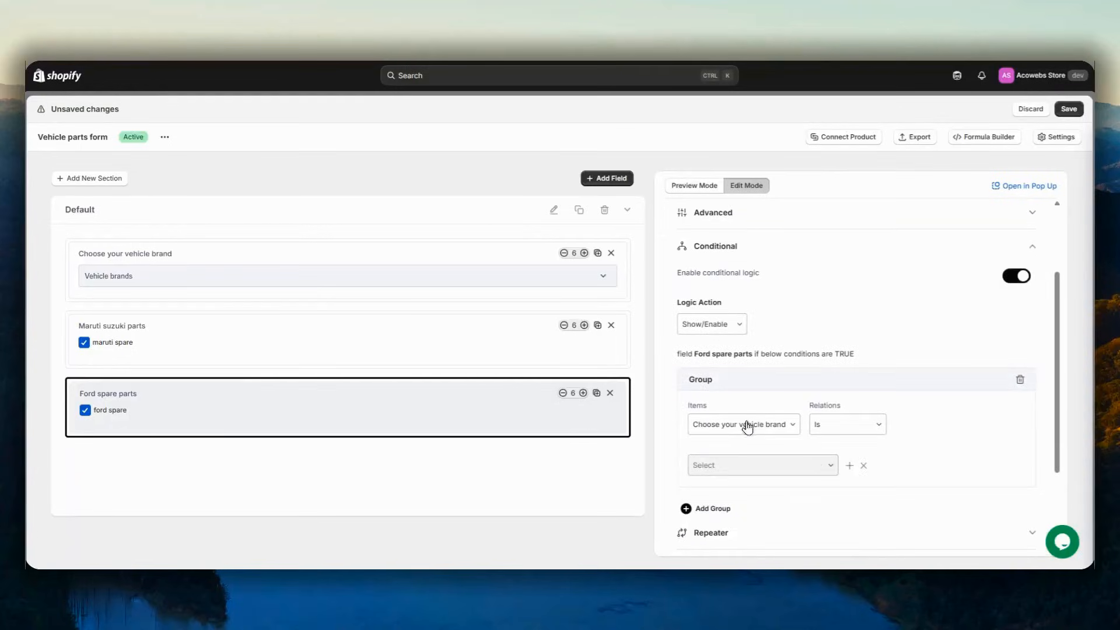
left_click(746, 425)
scroll(736, 461, "up", 5)
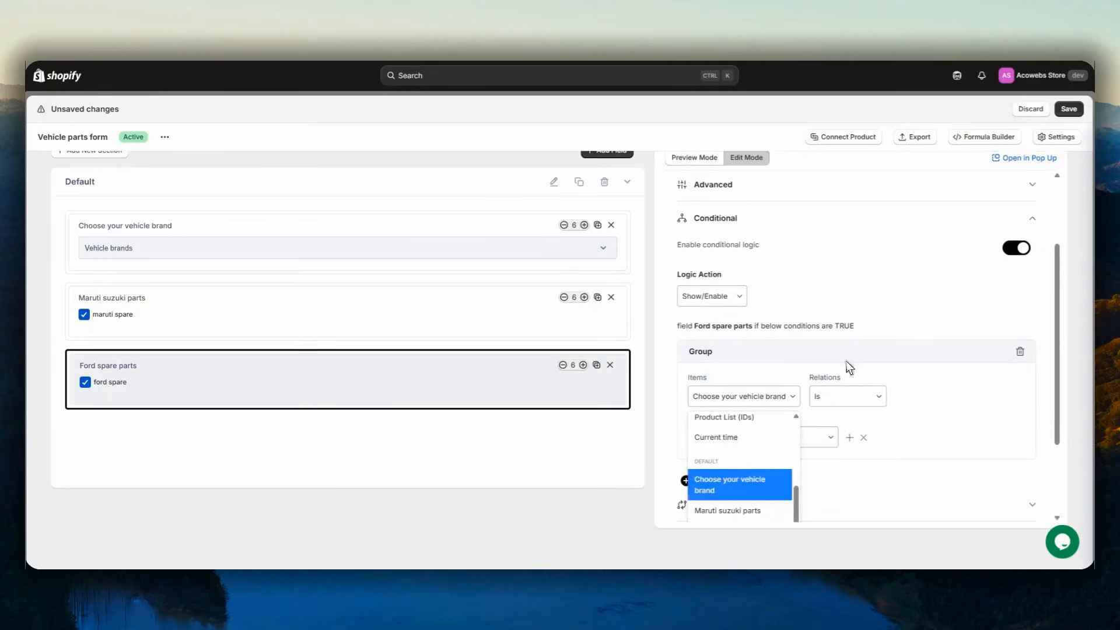
left_click(733, 474)
left_click(734, 439)
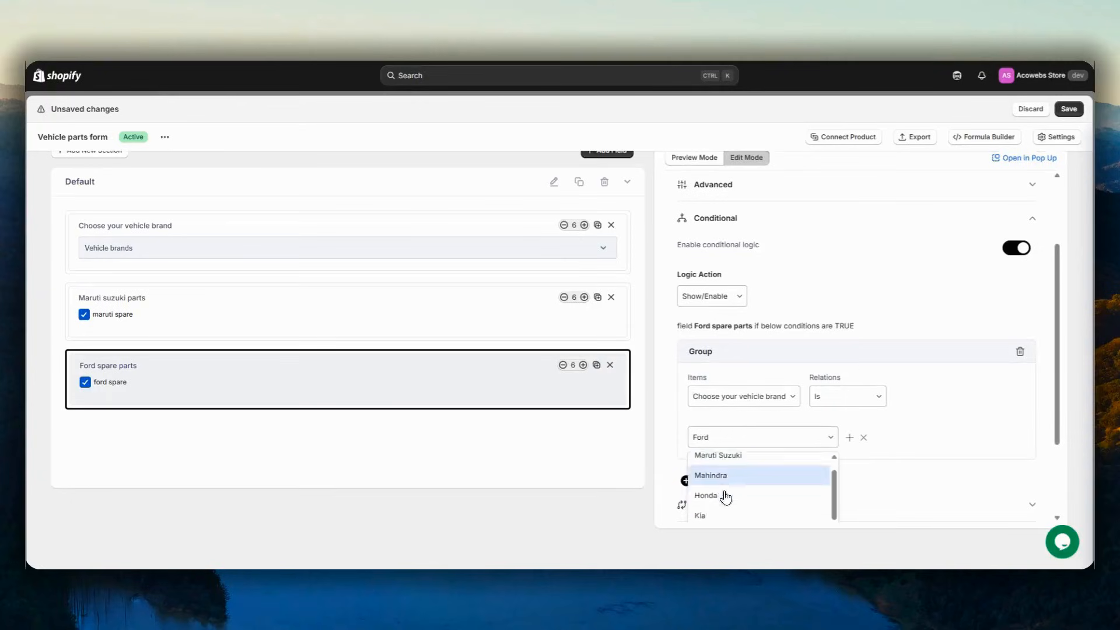
scroll(724, 502, "down", 3)
left_click(707, 420)
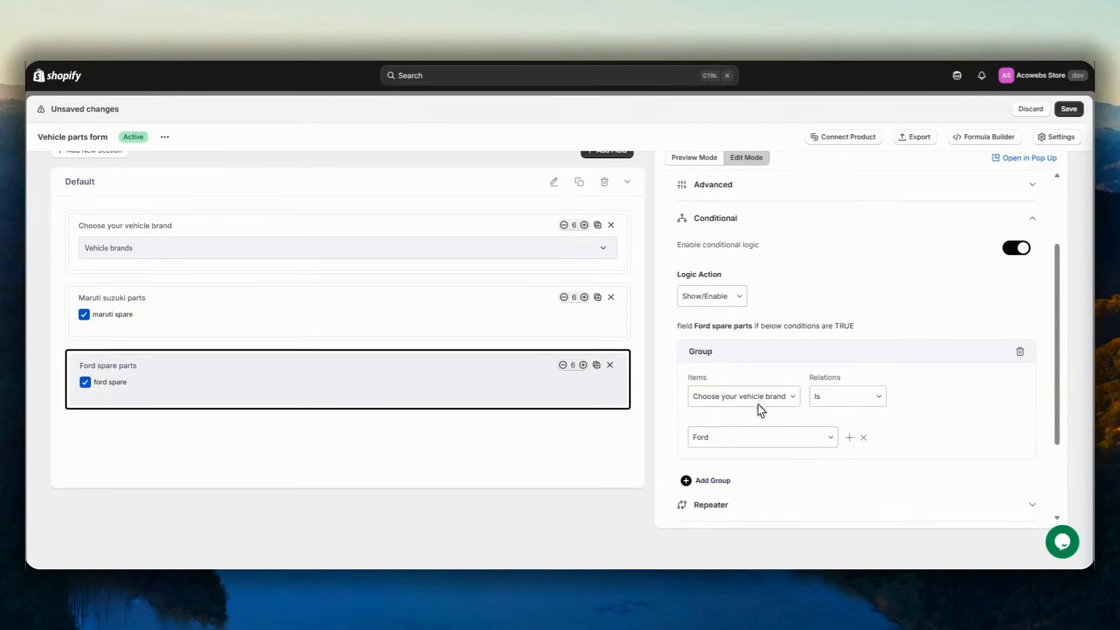
scroll(659, 429, "down", 2)
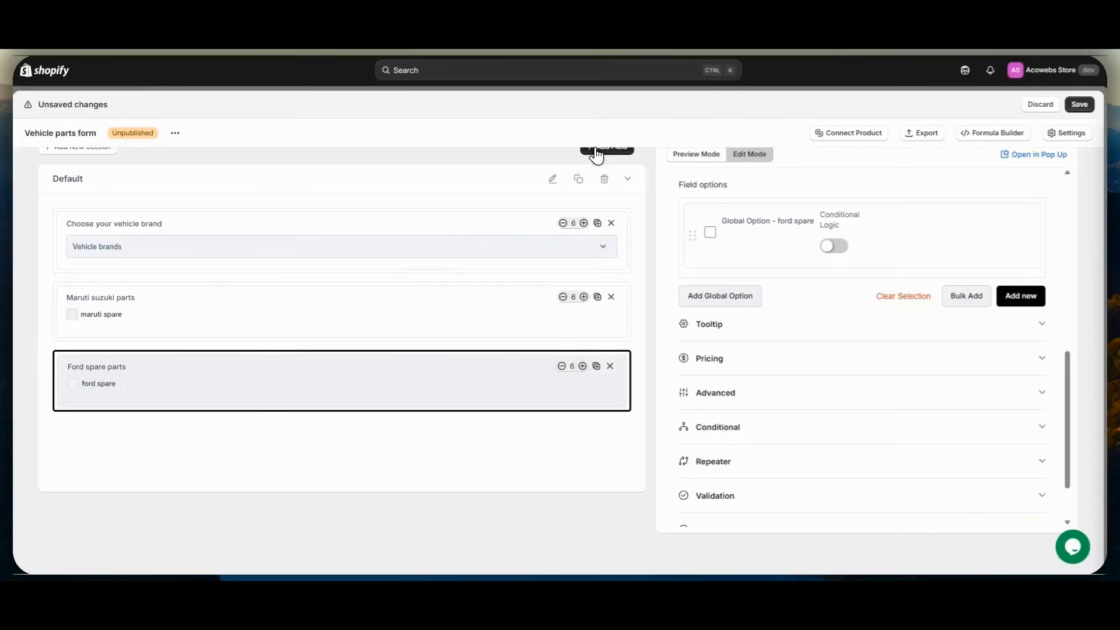
- Add another Checkbox Group field below the Ford spare parts field and select it for editing
left_click(607, 148)
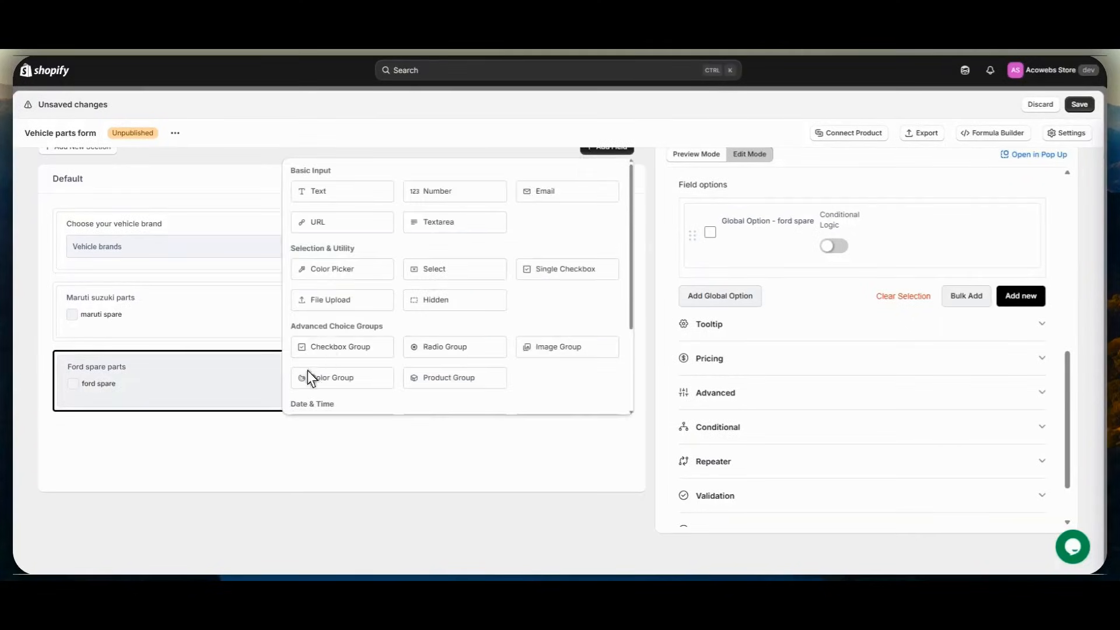
left_click(333, 347)
left_click(205, 483)
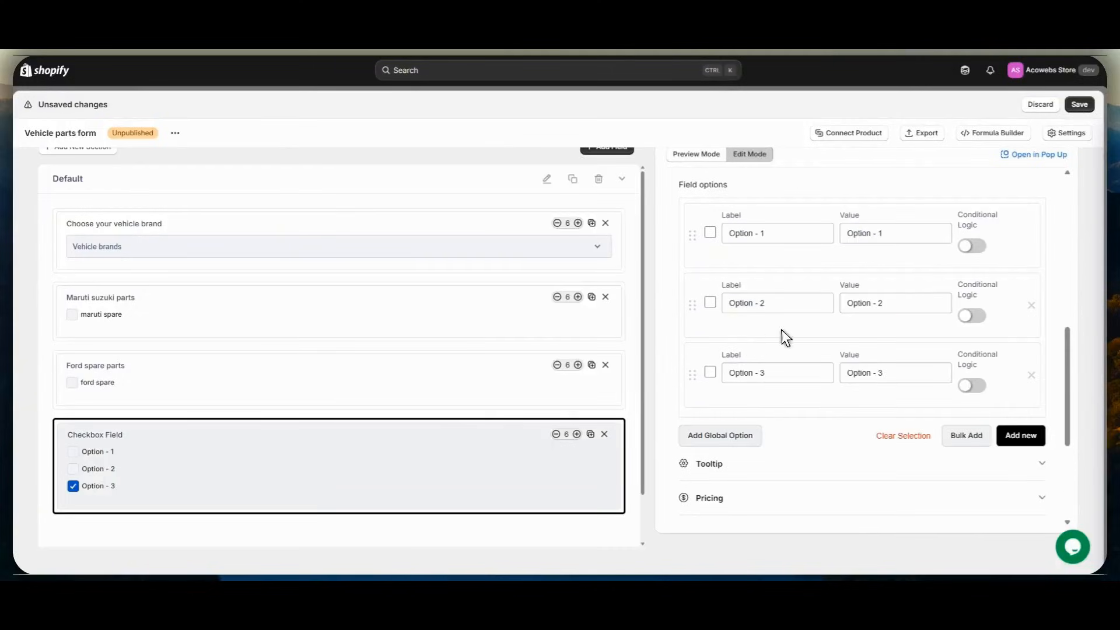
- Label the new checkbox field "Force spare parts"
scroll(781, 330, "up", 10)
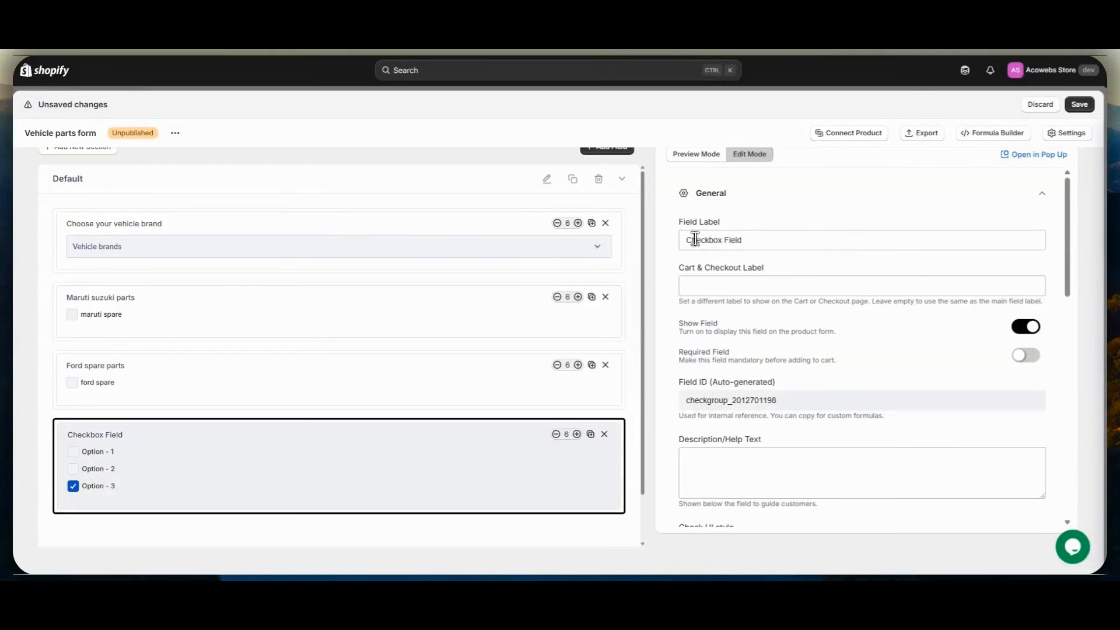
triple_click(695, 239)
type("Force spare parts")
- Remove Option - 2 and Option - 3 from the Force spare parts field
scroll(741, 272, "down", 5)
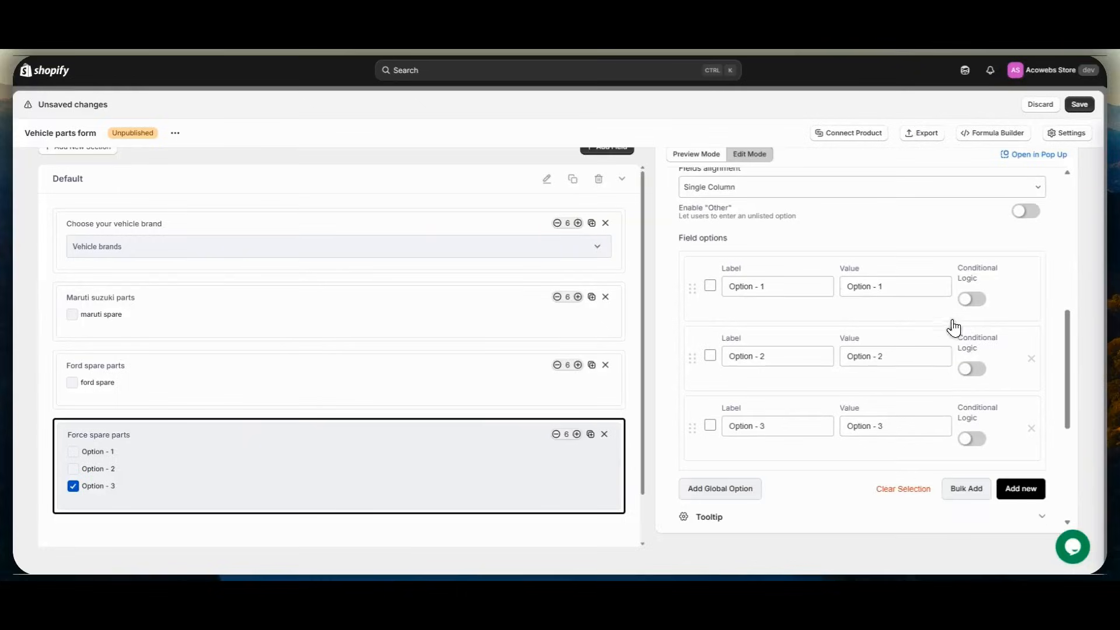
left_click(1031, 359)
left_click(1031, 358)
- Add the global option "force spare parts" to the Force spare parts field
left_click(753, 352)
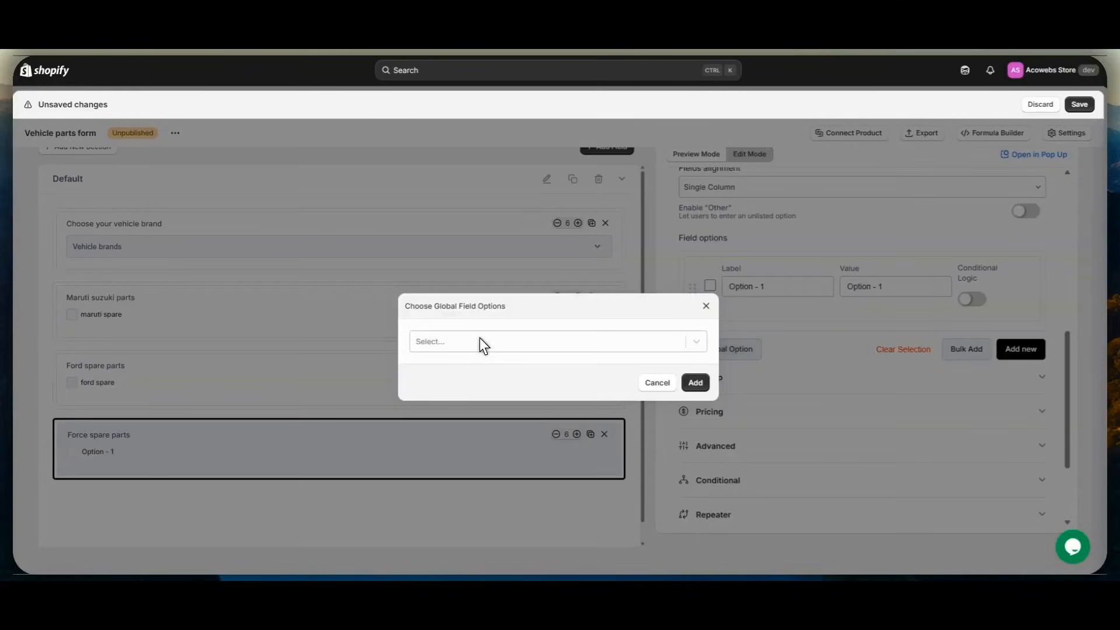
left_click(480, 339)
type("f")
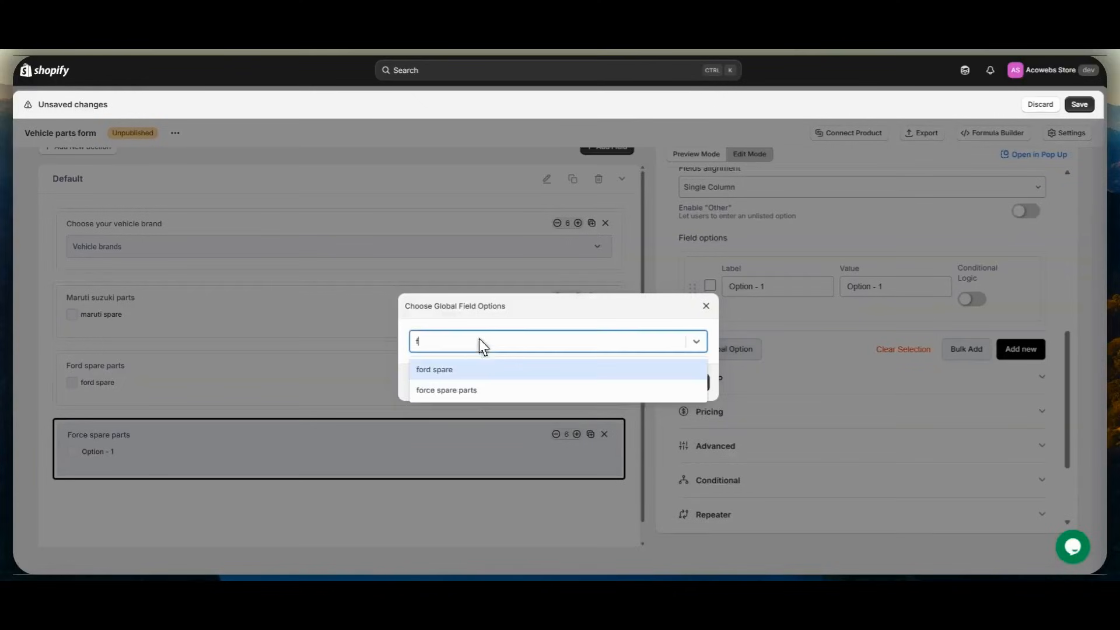
left_click(474, 391)
left_click(695, 383)
scroll(770, 401, "down", 2)
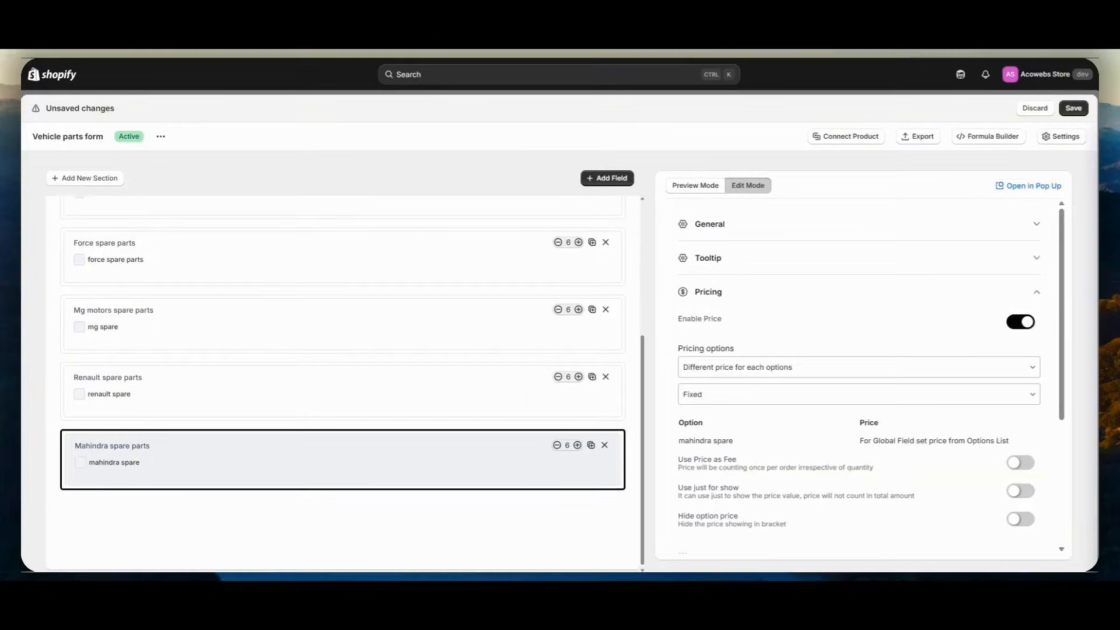
- Review all the brand spare parts fields in the Vehicle parts form and save the form
left_click(721, 294)
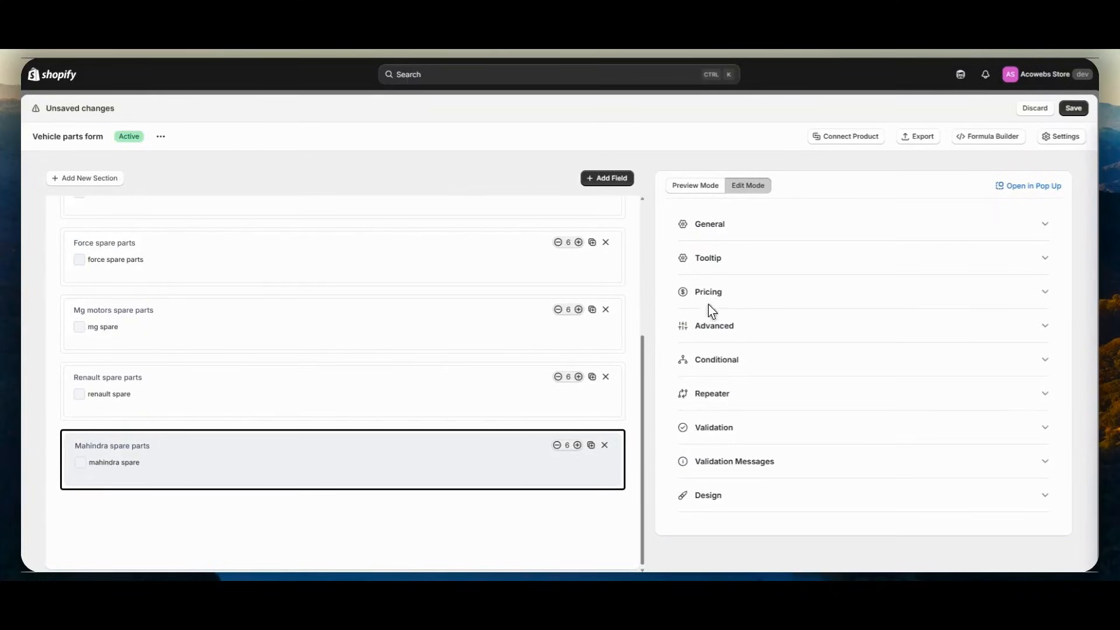
scroll(493, 445, "up", 4)
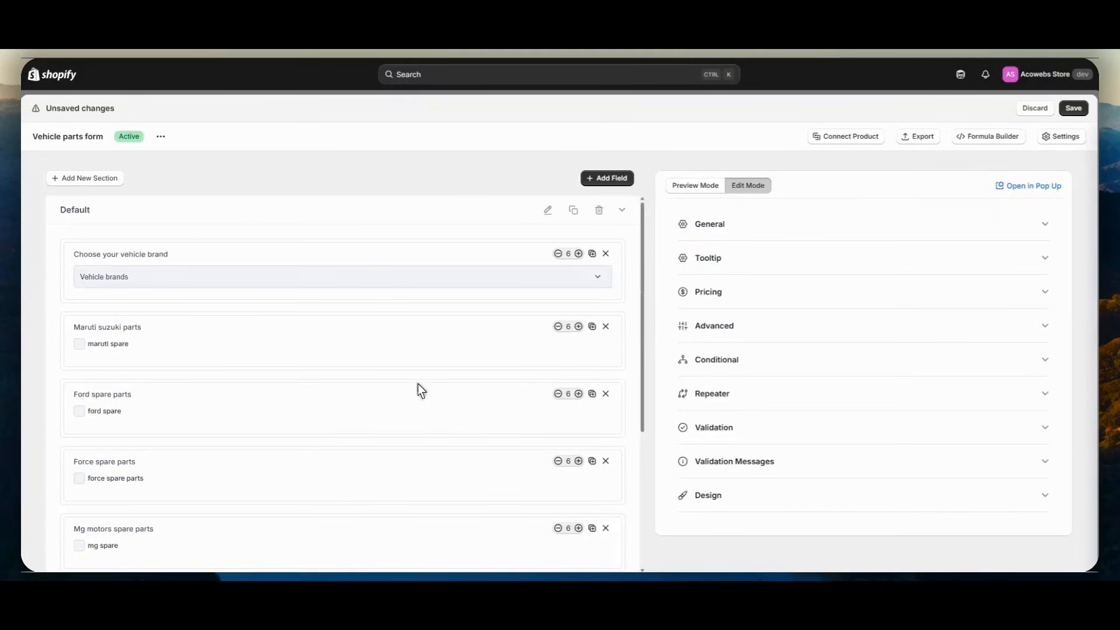
scroll(431, 341, "down", 4)
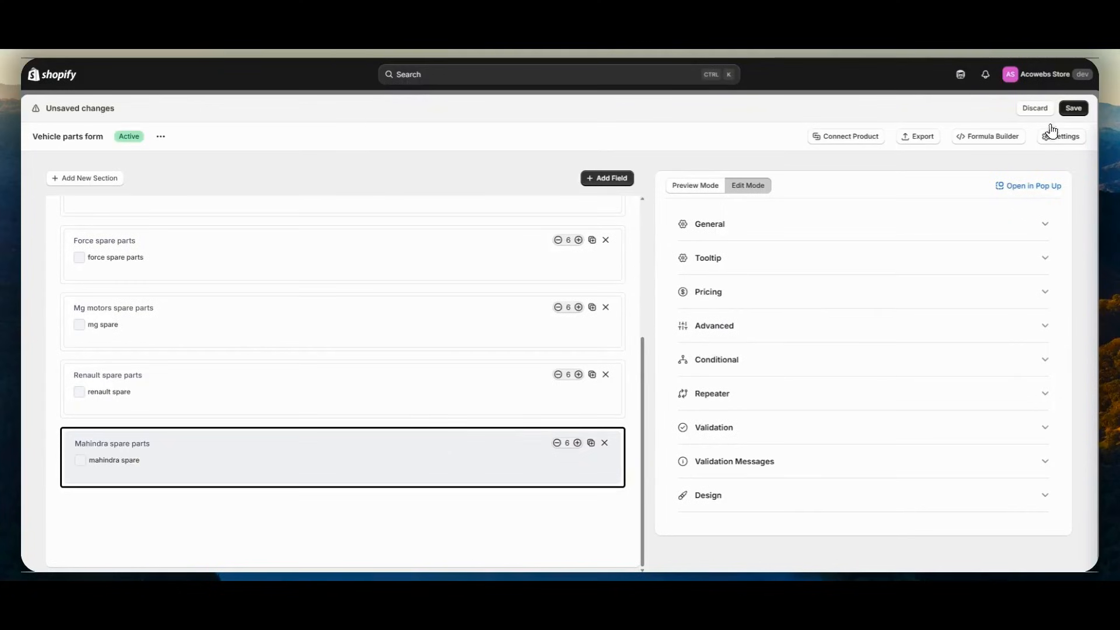
left_click(1074, 108)
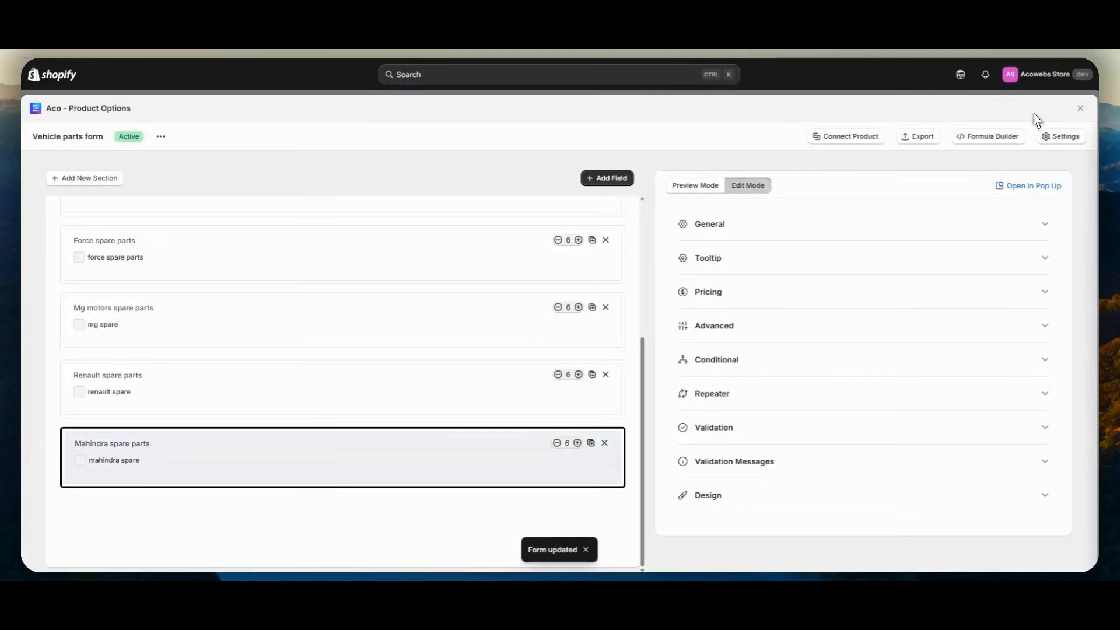
- Assign the product "Bulk Order of Car spare parts" to the Vehicle parts form
left_click(863, 138)
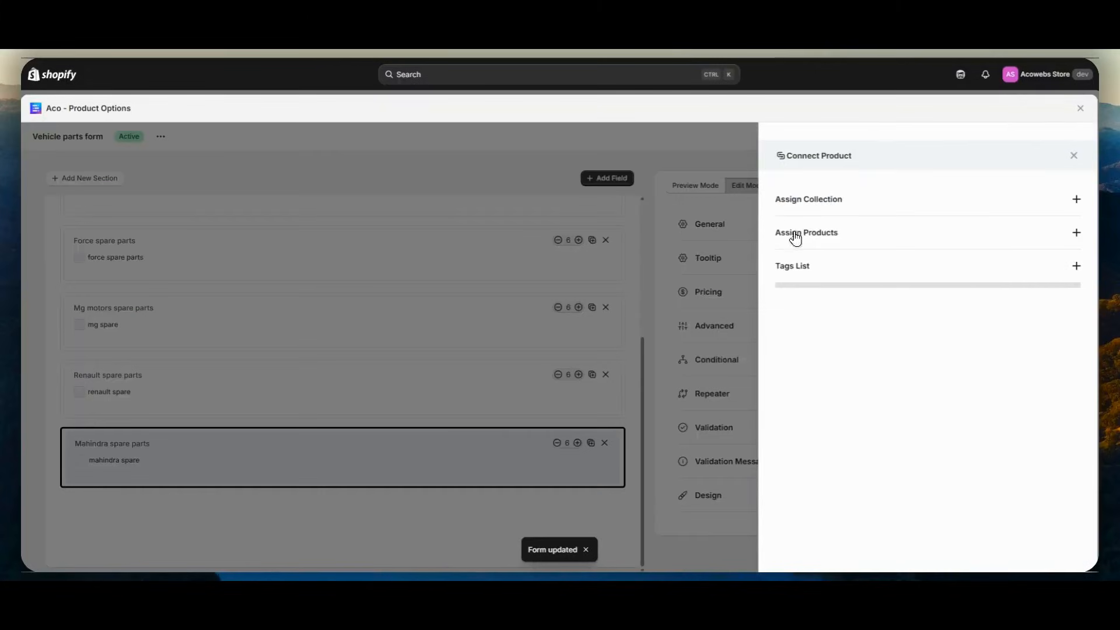
left_click(795, 235)
left_click(807, 268)
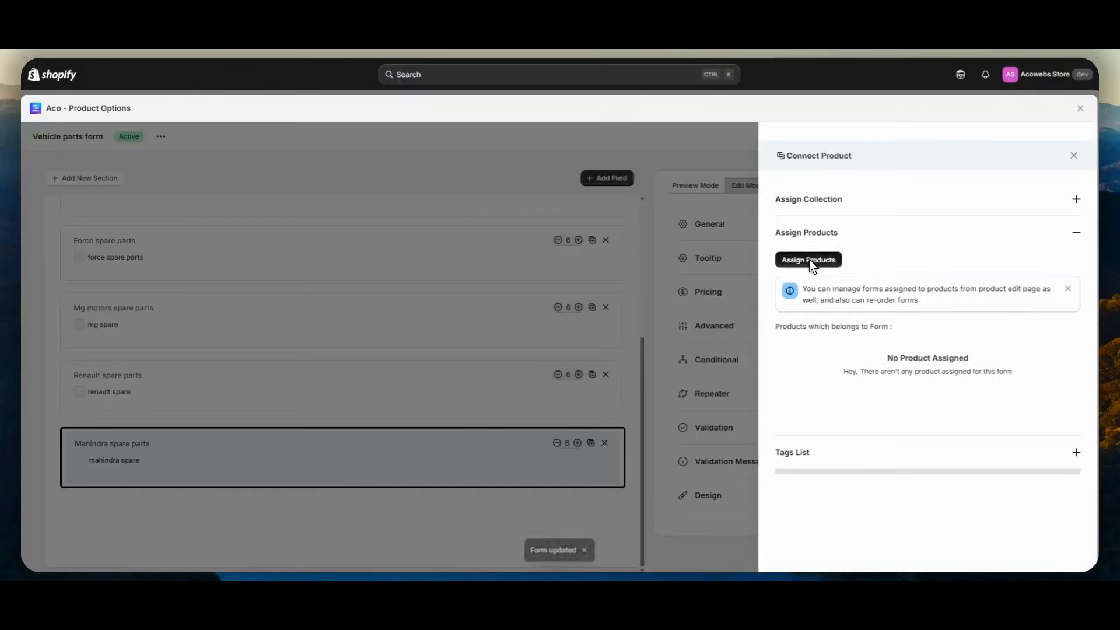
type("b")
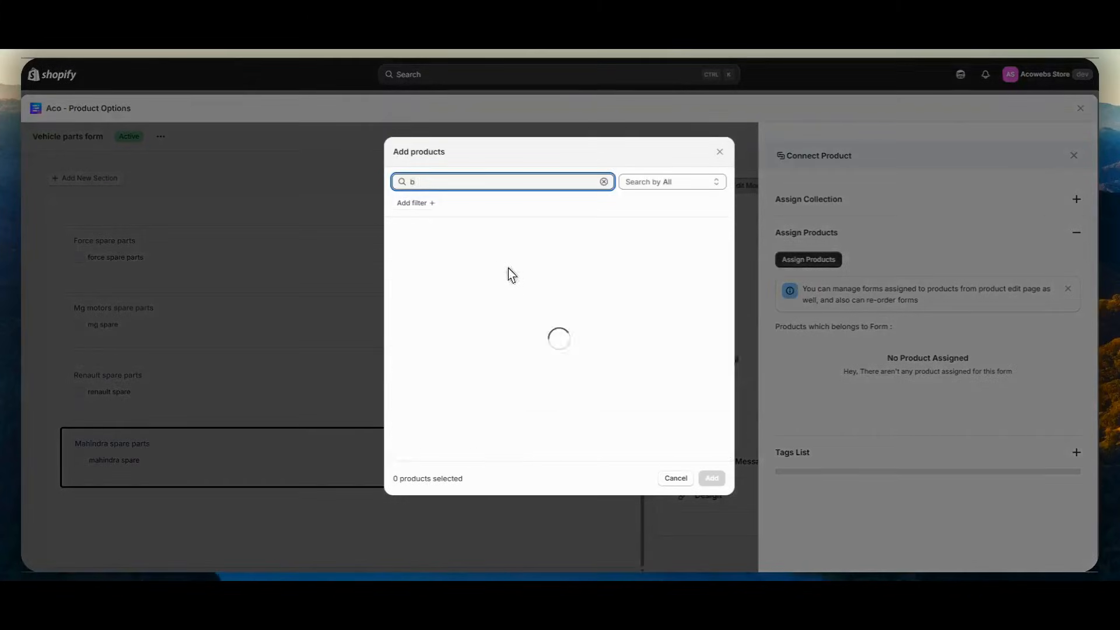
left_click(465, 297)
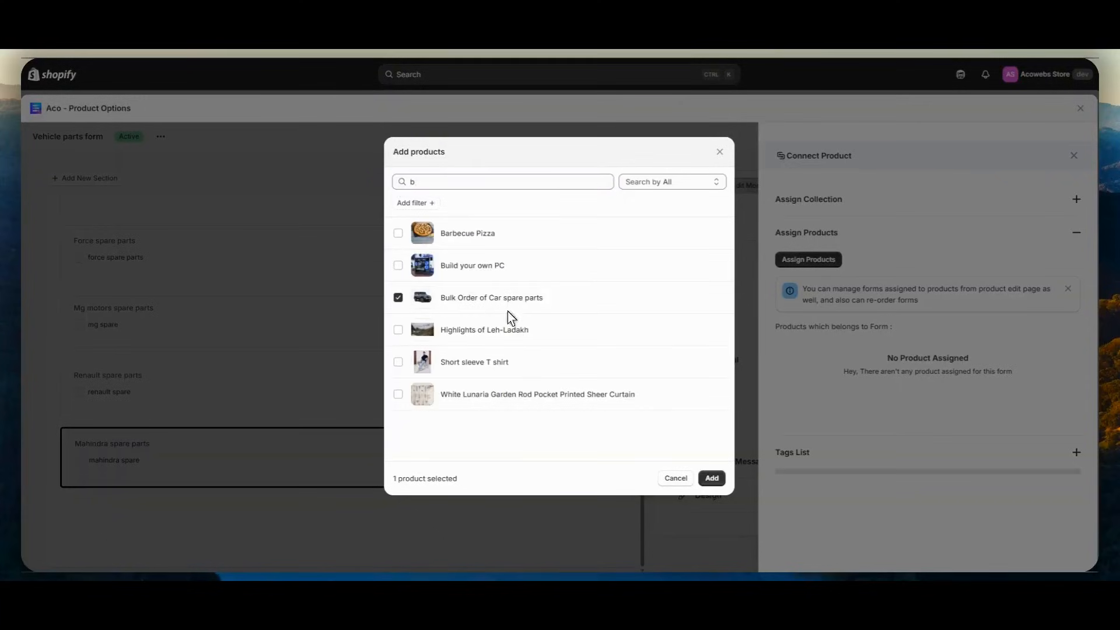
left_click(713, 479)
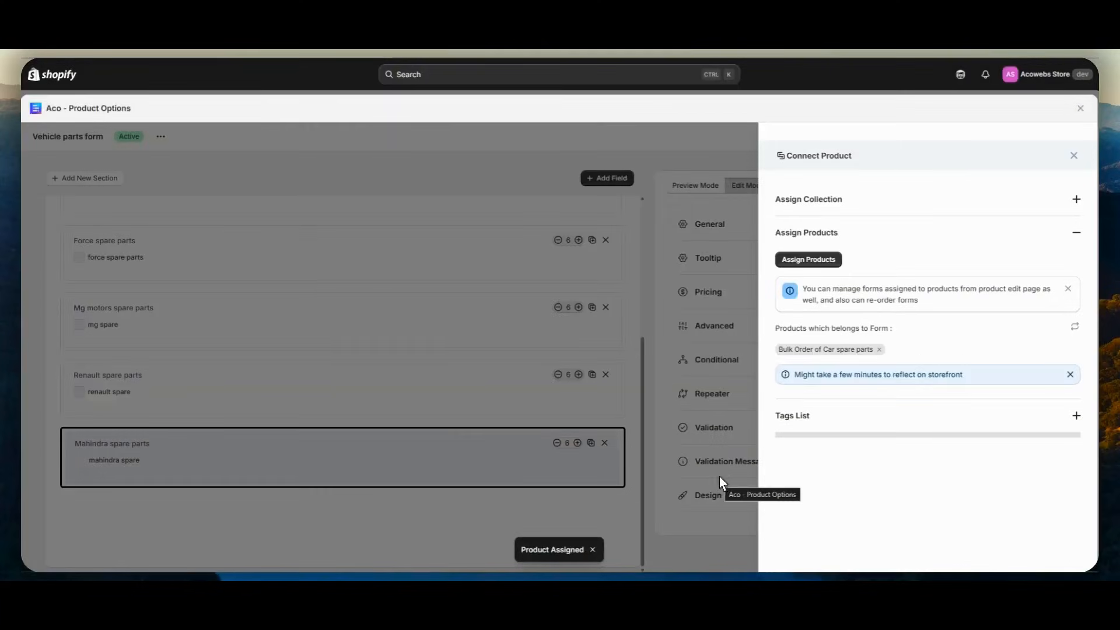
- Open the Bulk Order of Car spare parts product on the storefront and choose Mahindra as the vehicle brand
left_click(826, 350)
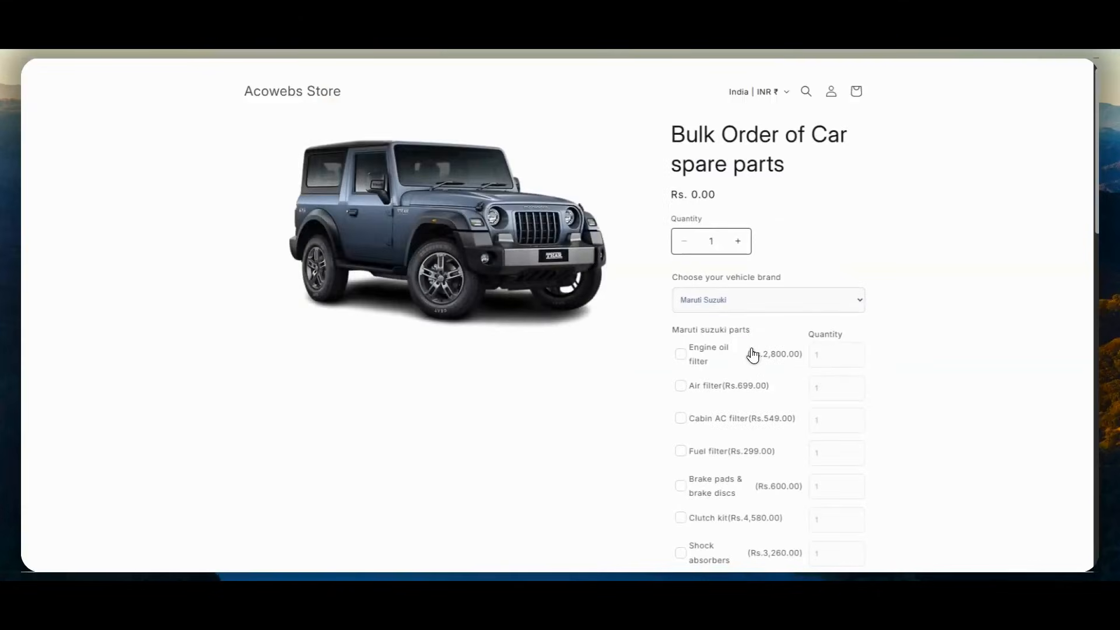
scroll(746, 276, "down", 1)
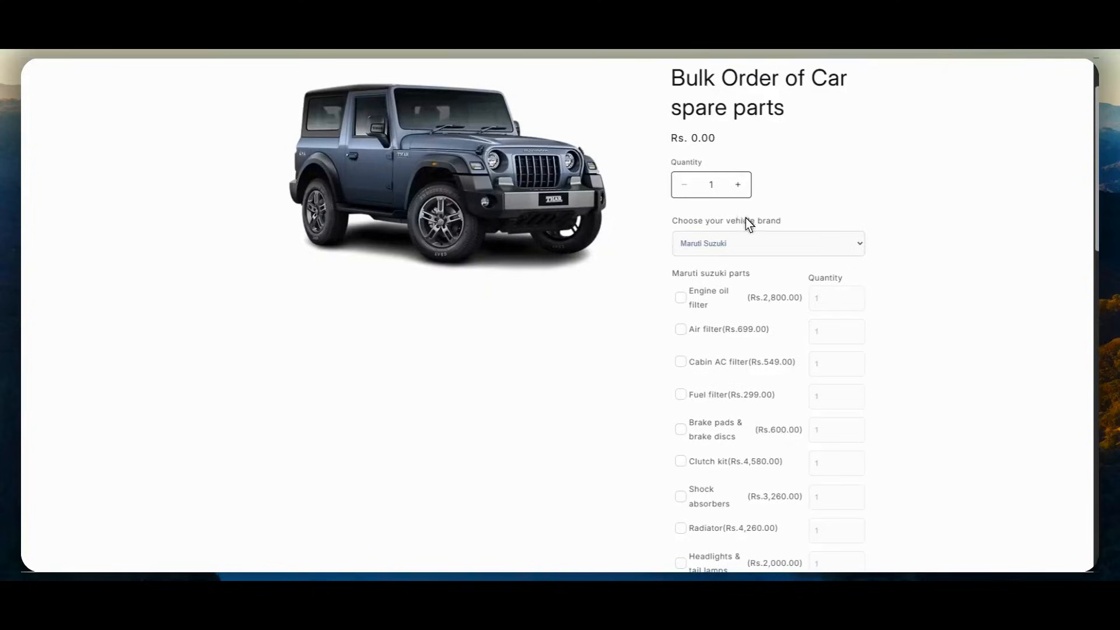
left_click(711, 250)
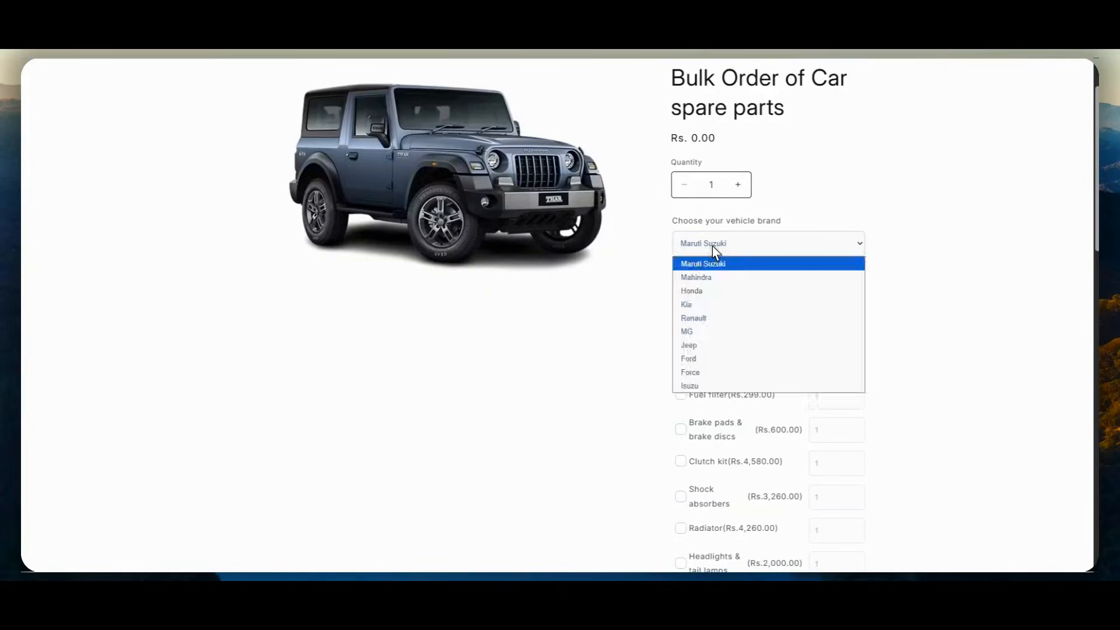
left_click(706, 279)
scroll(741, 286, "up", 1)
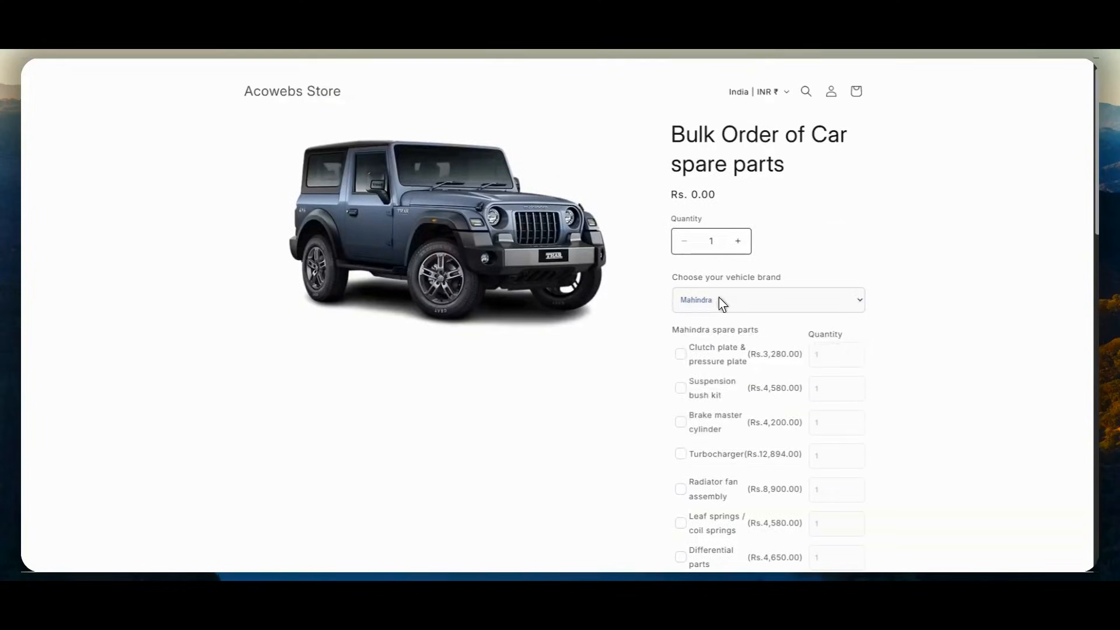
- Choose Ford as the vehicle brand on the product page and look through its spare parts list
left_click(719, 297)
left_click(704, 416)
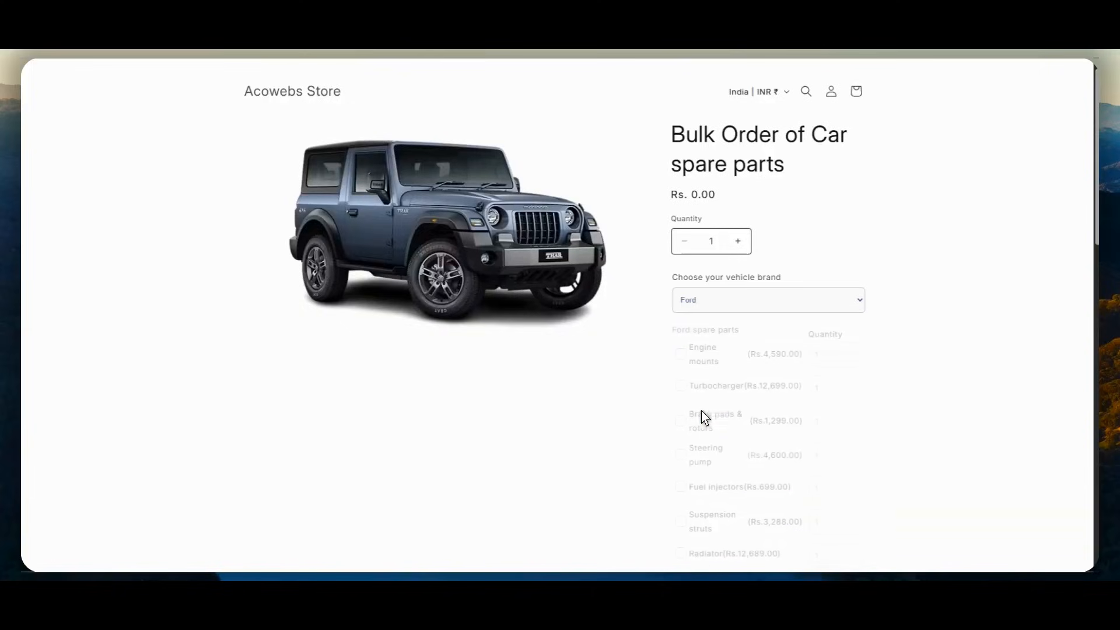
scroll(711, 373, "down", 2)
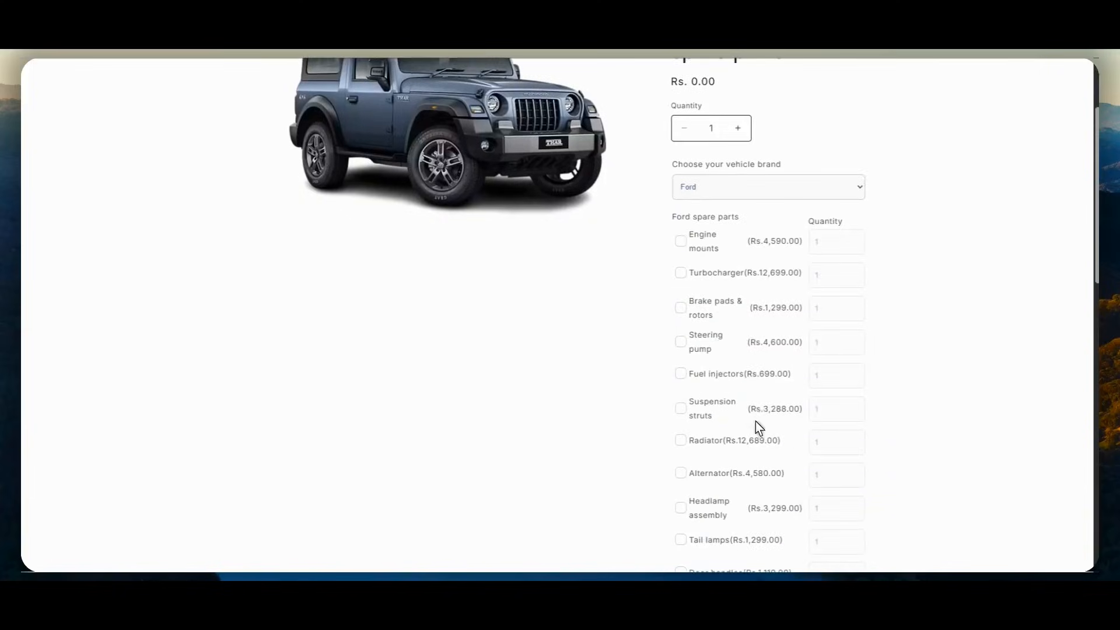
scroll(758, 428, "down", 8)
scroll(758, 428, "up", 10)
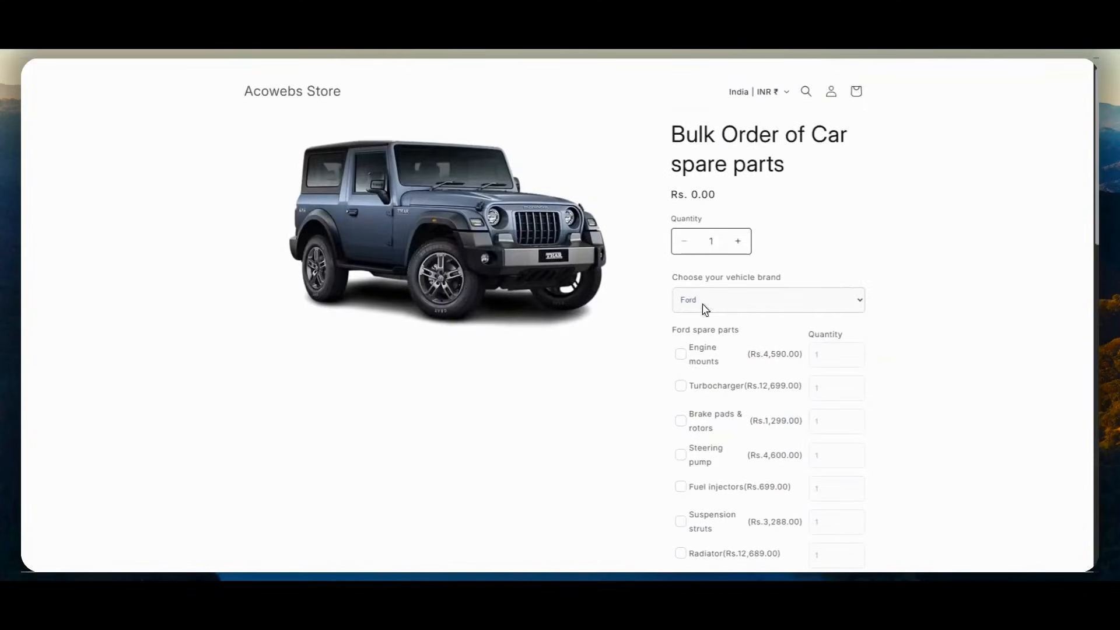
- Choose Force as the vehicle brand and look through its spare parts list
left_click(706, 309)
left_click(702, 426)
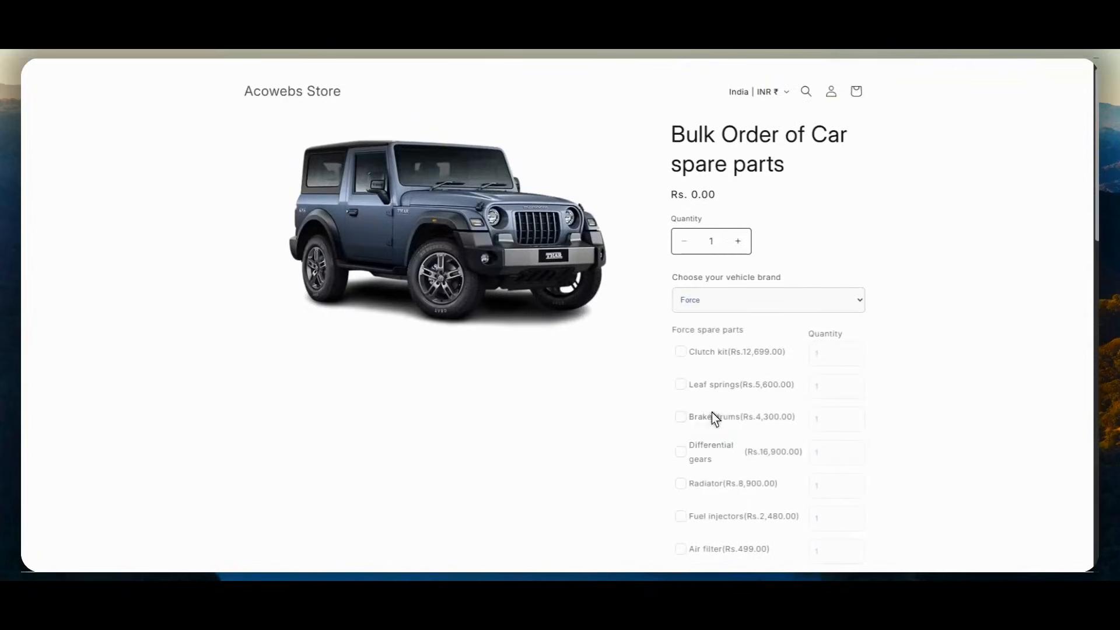
scroll(715, 409, "down", 8)
scroll(733, 395, "up", 4)
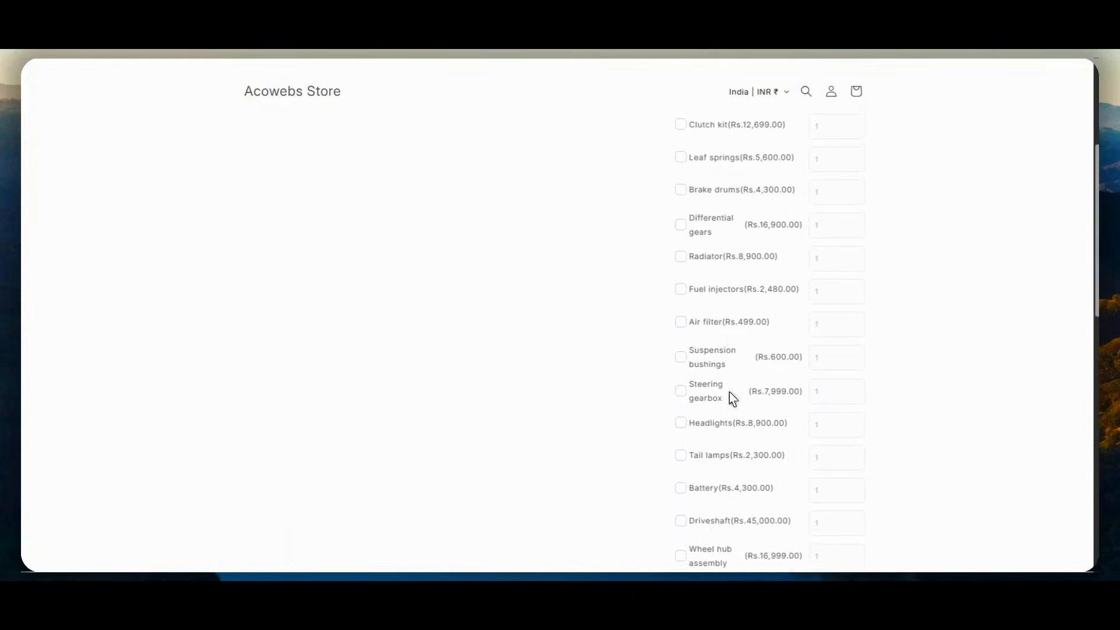
- Select the Force spare parts Radiator with quantity 1, Fuel injectors with quantity 3 and Leaf springs with quantity 2
scroll(733, 396, "up", 1)
left_click(681, 314)
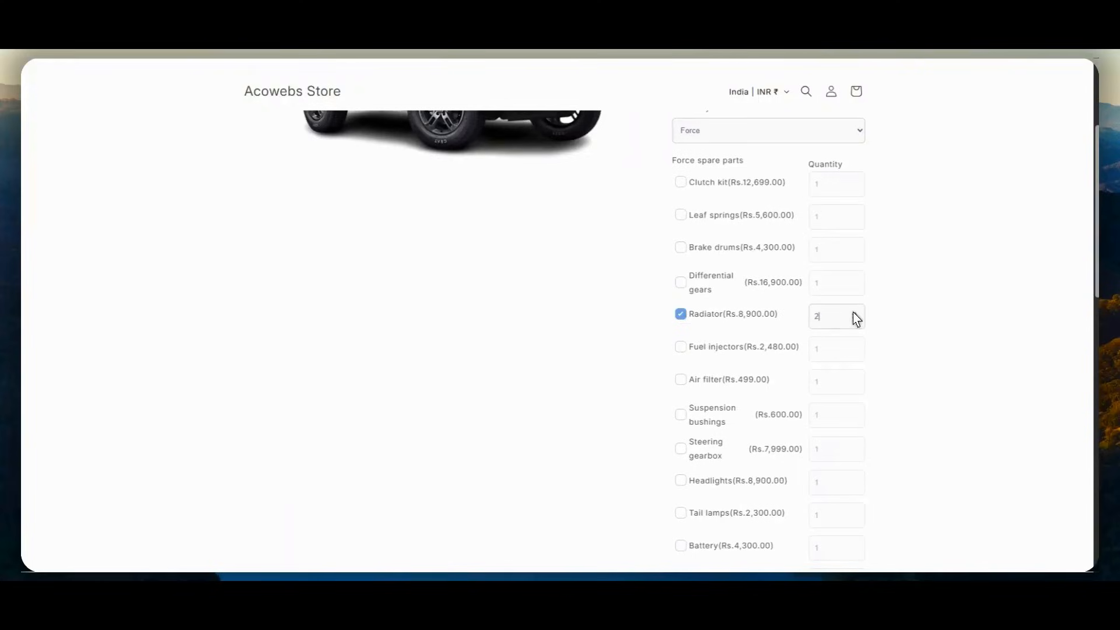
left_click(701, 349)
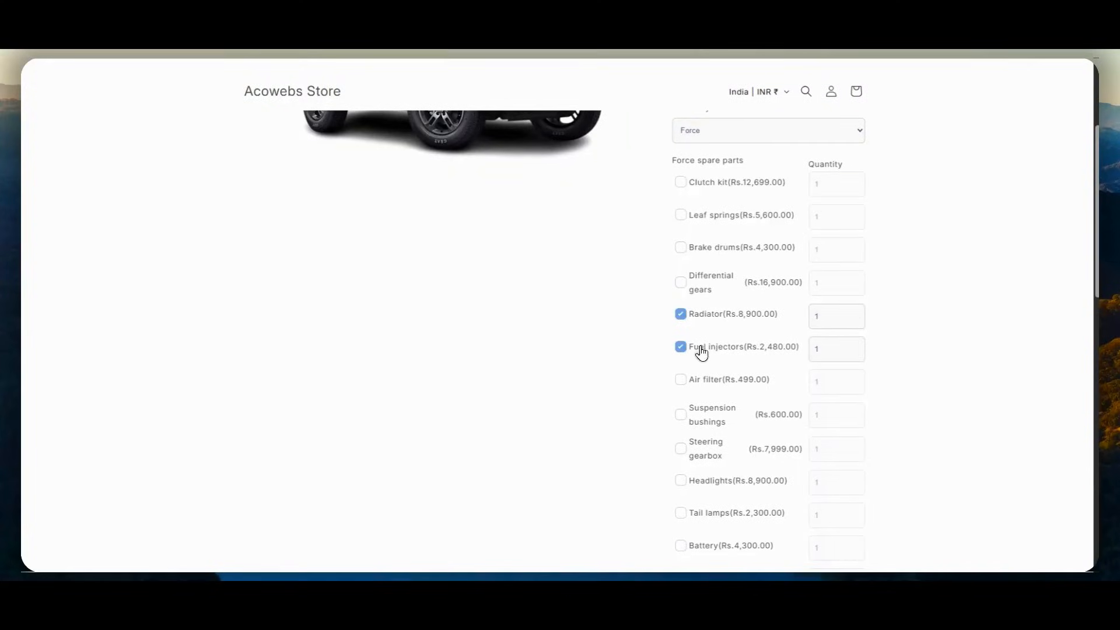
left_click(855, 346)
left_click(704, 382)
- Add Wheel hub assembly to the selected Force spare parts with quantity 2
scroll(751, 319, "down", 5)
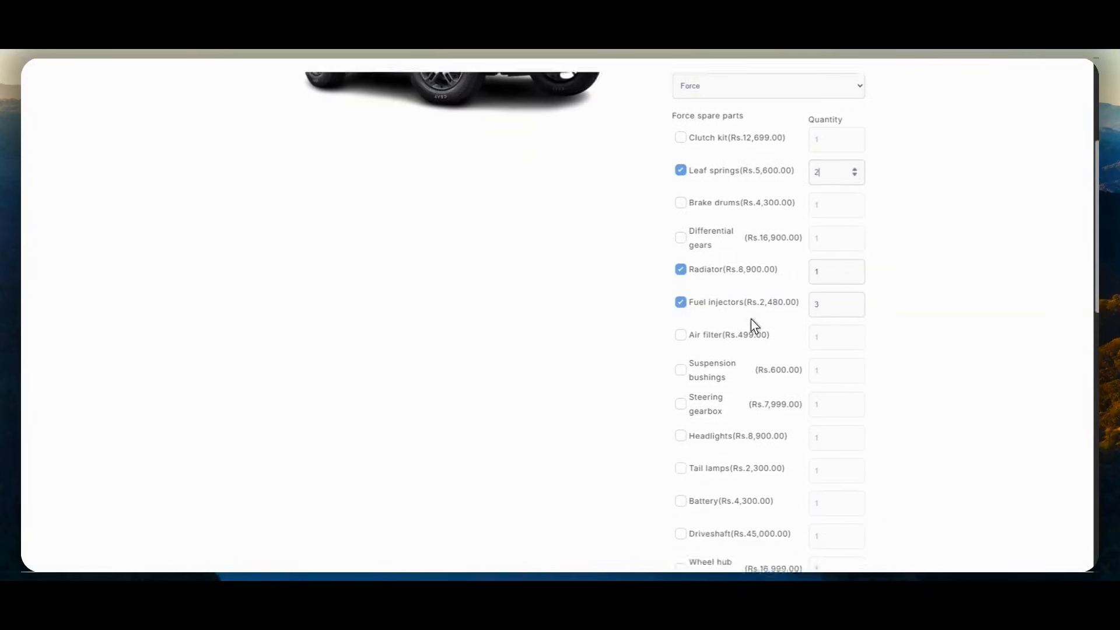
left_click(683, 333)
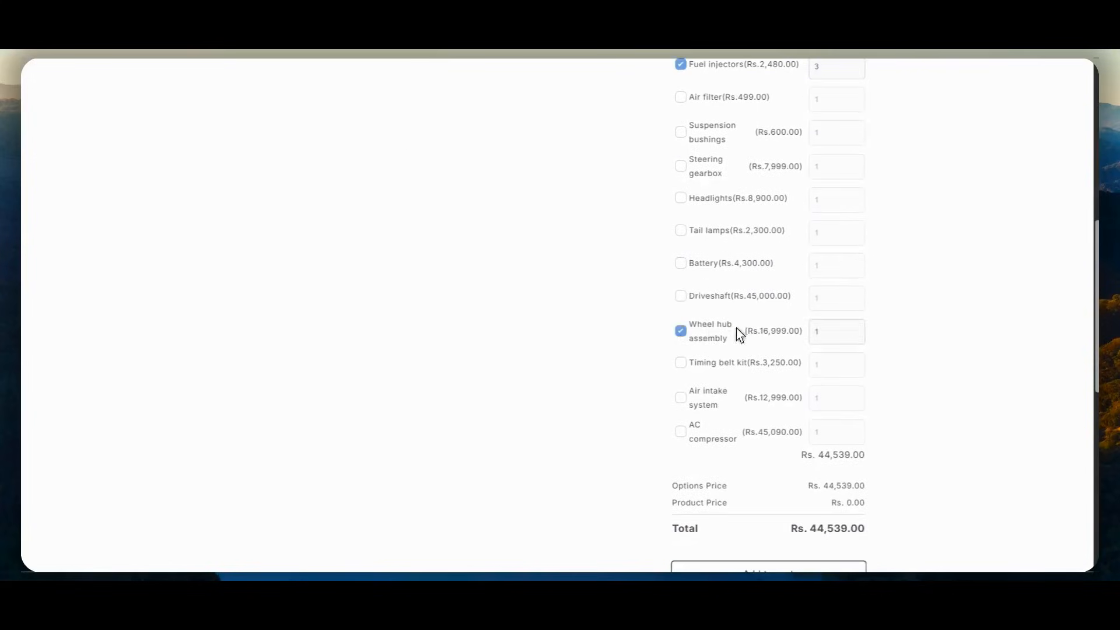
left_click(853, 328)
- Add the configured bulk order of car spare parts to the cart and proceed from the cart to checkout
scroll(825, 334, "down", 2)
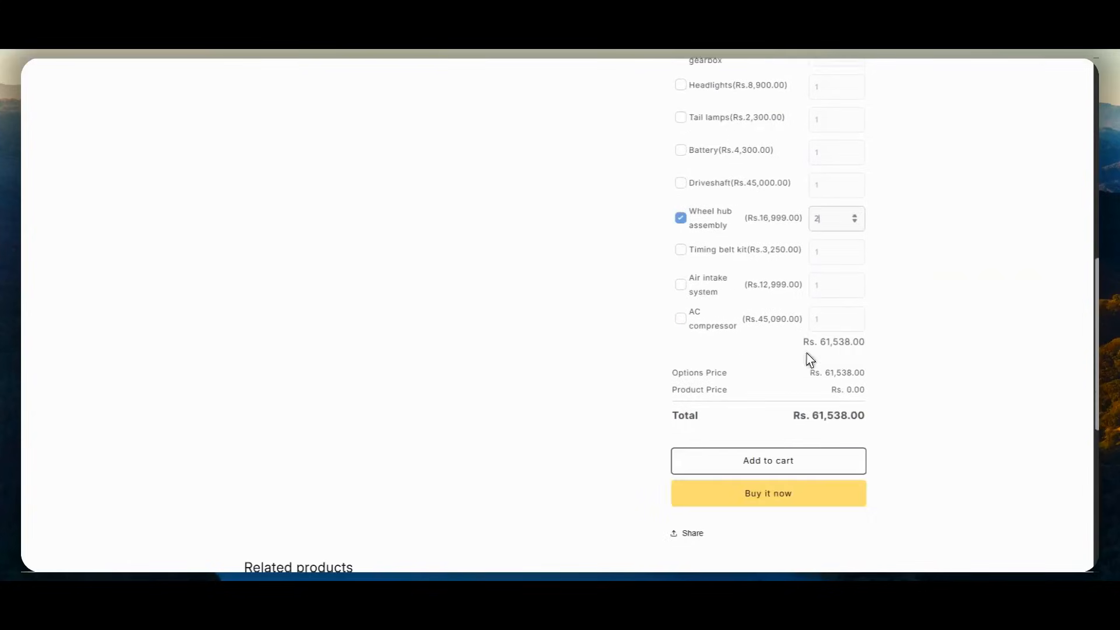
left_click(811, 459)
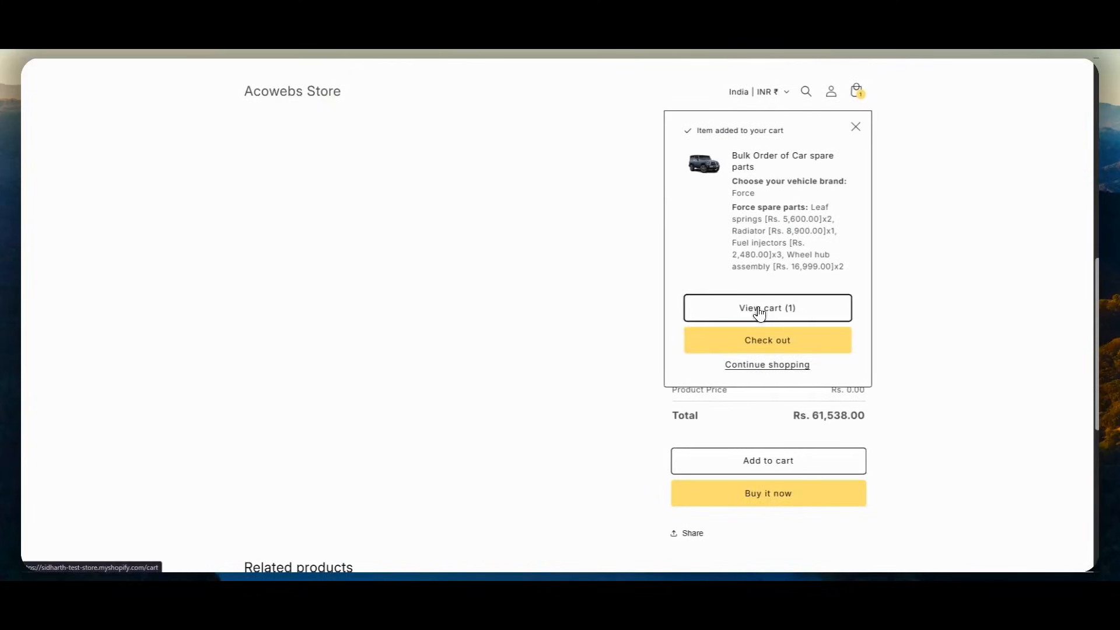
left_click(759, 313)
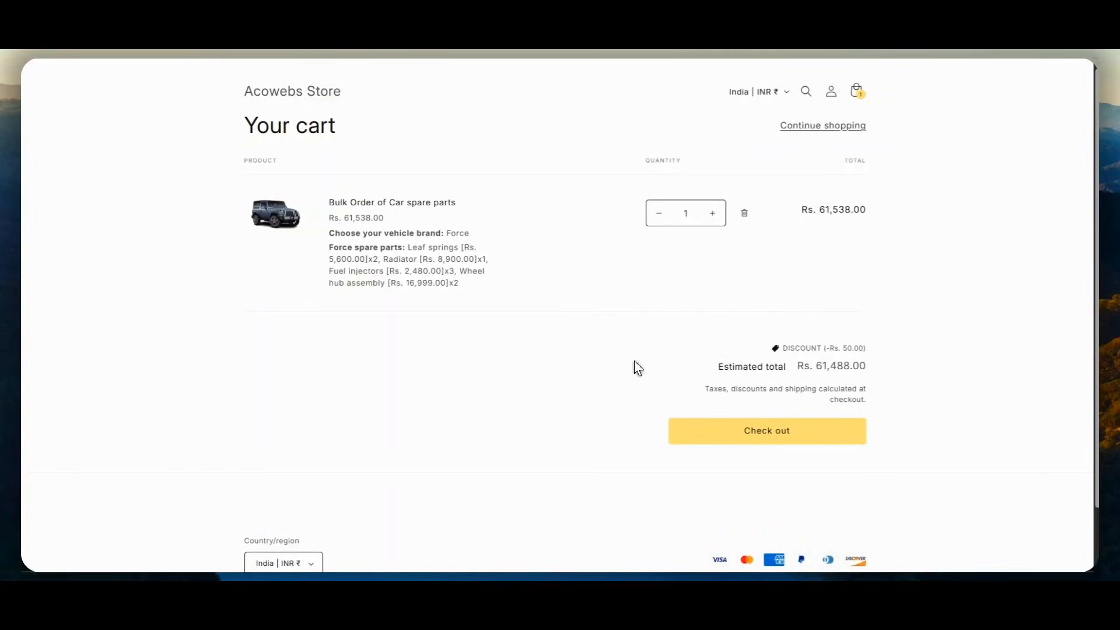
left_click(786, 434)
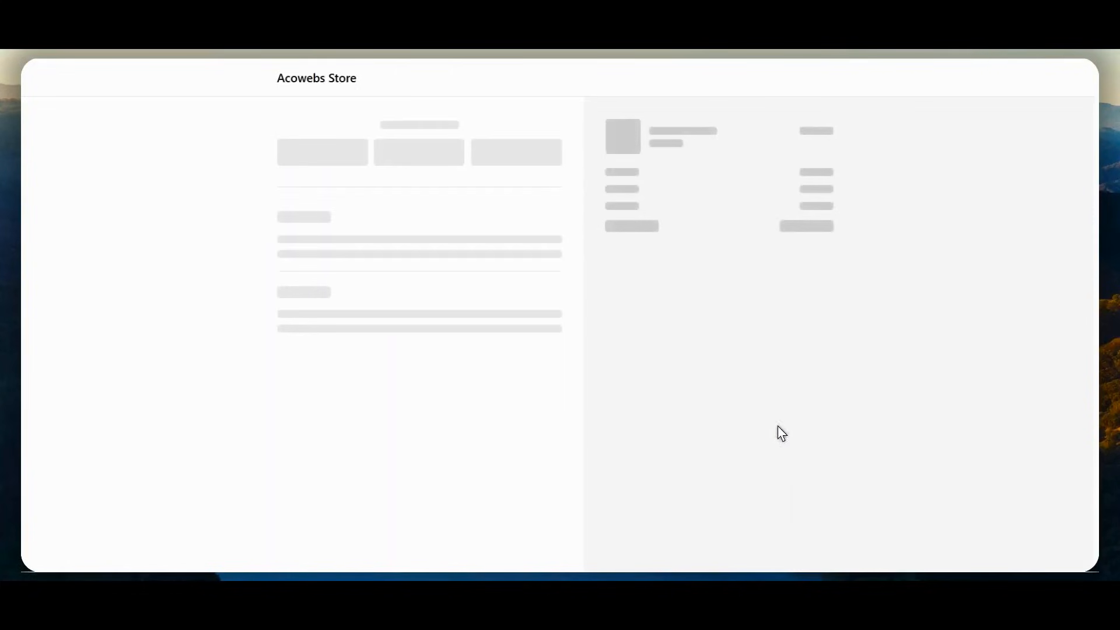